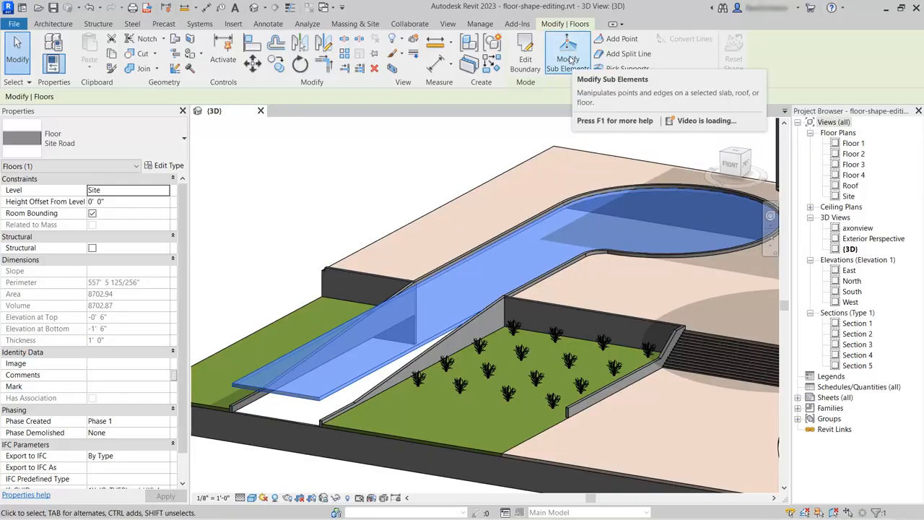
Start shape editing on the Site Road floor and add a point on its long far edge, just before the turnaround.
left_click(568, 59)
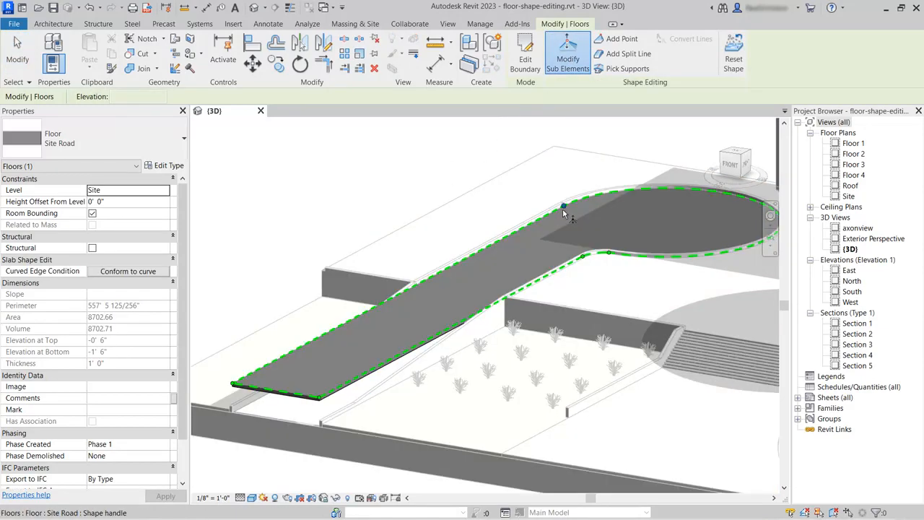
left_click(288, 391)
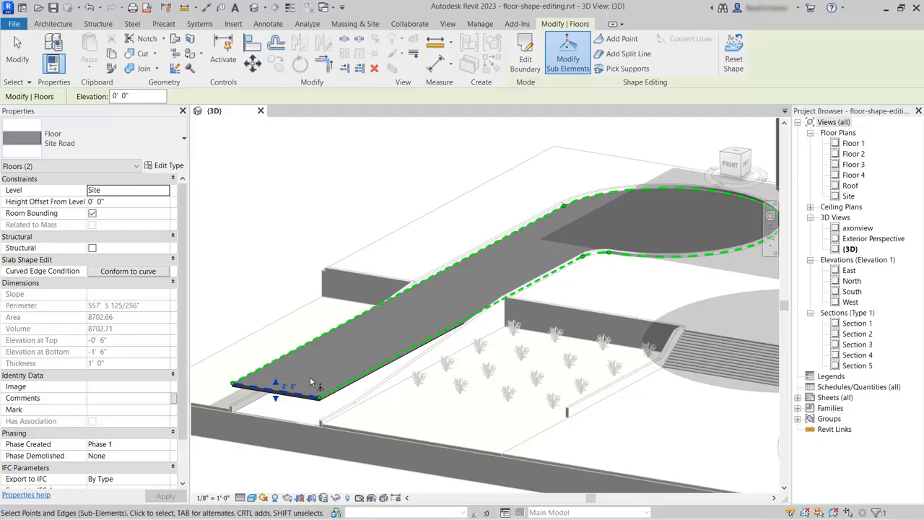
left_click(621, 39)
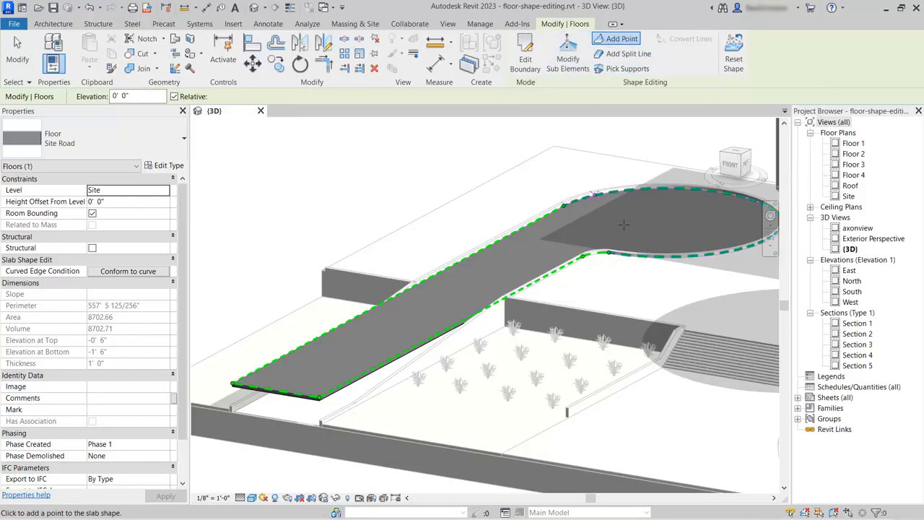
left_click(653, 225)
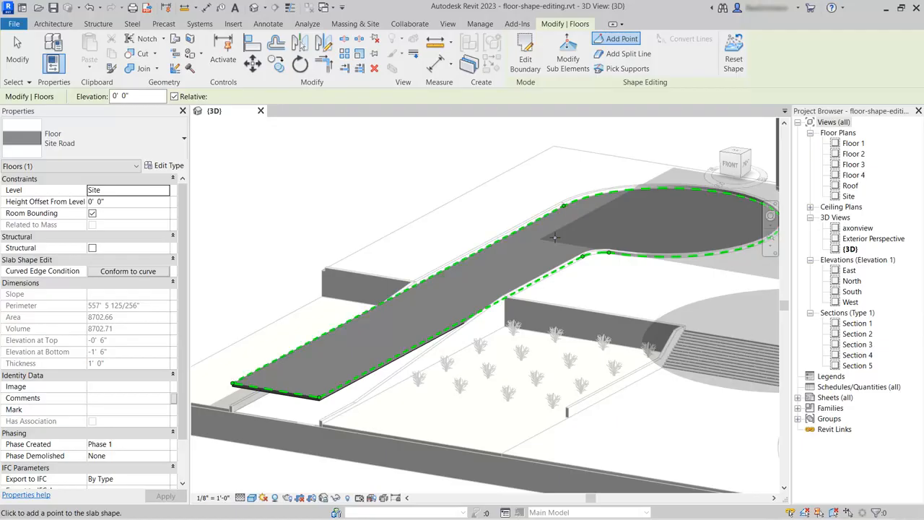
left_click(514, 232)
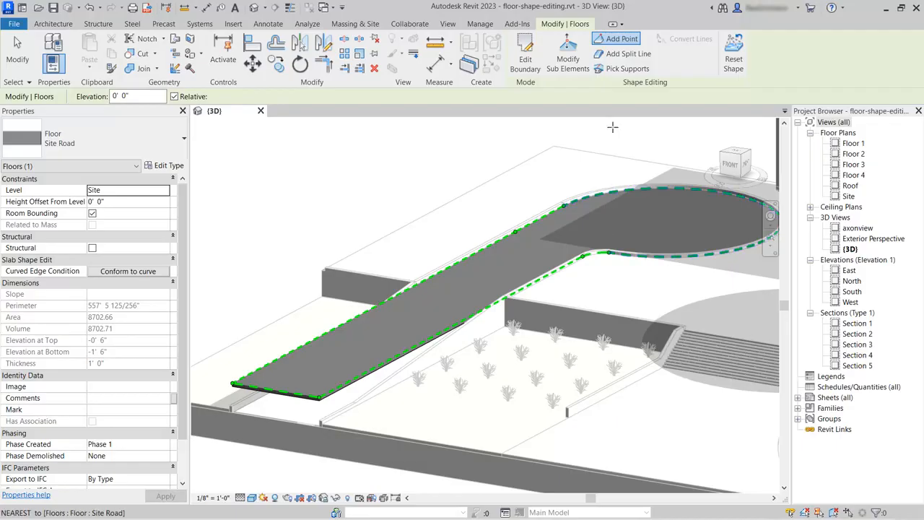
Raise the added edge point to an elevation of 11' 0" and reset the road floor's shape.
left_click(568, 57)
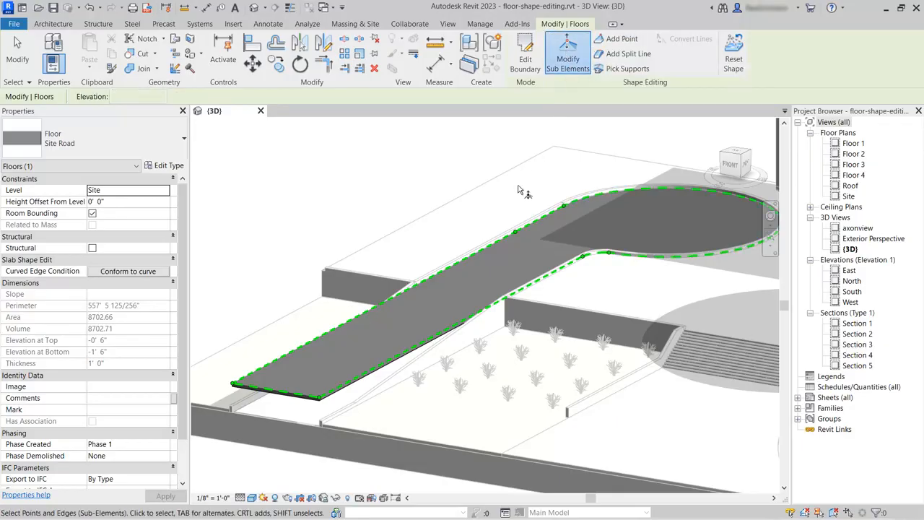
left_click(514, 229)
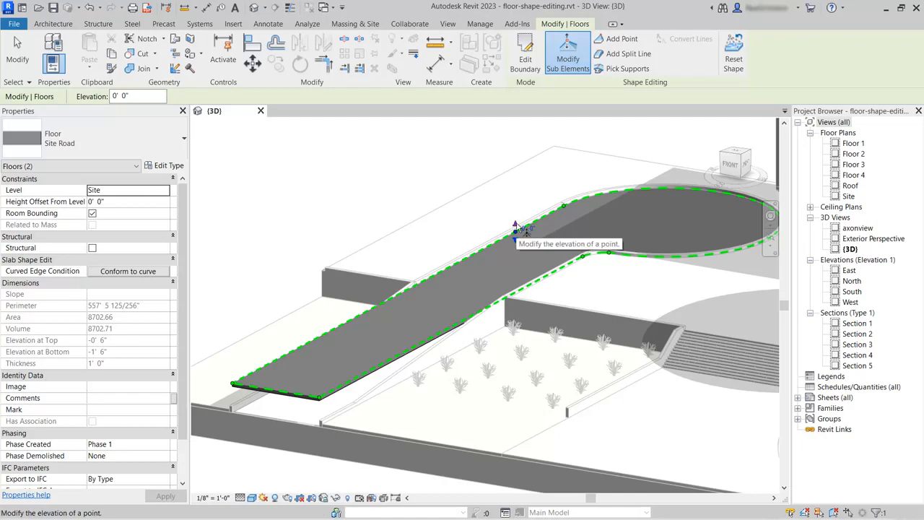
left_click_drag(518, 212, 518, 181)
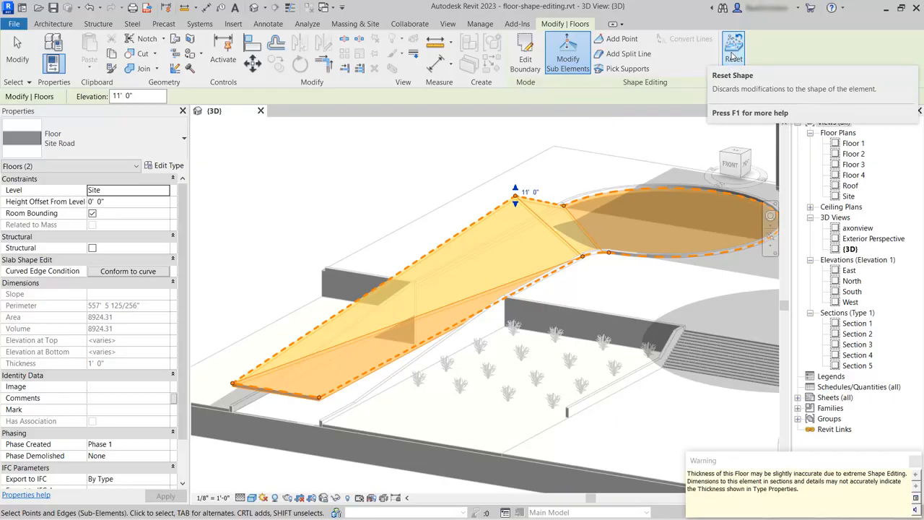
left_click(733, 57)
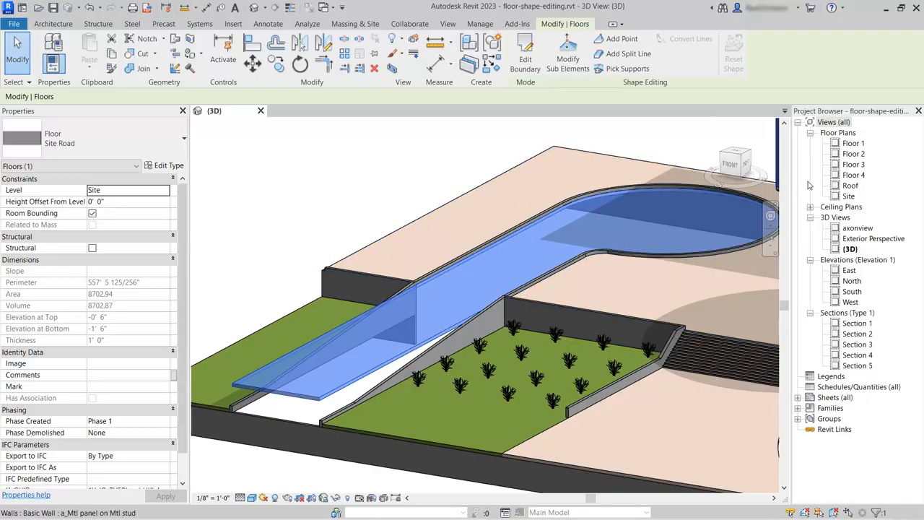
In the Site floor plan, add a horizontal split line across the road floor, in line with the retaining wall above the planting bed.
left_click(848, 196)
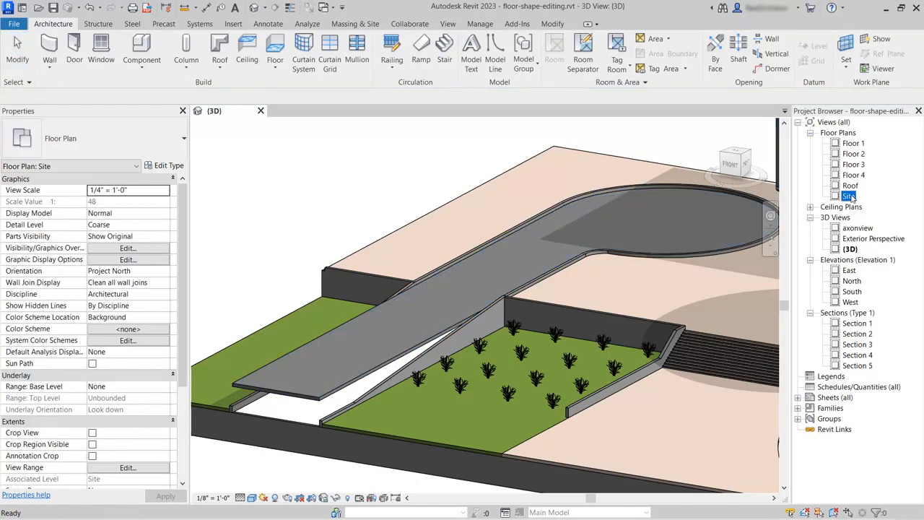
double_click(849, 196)
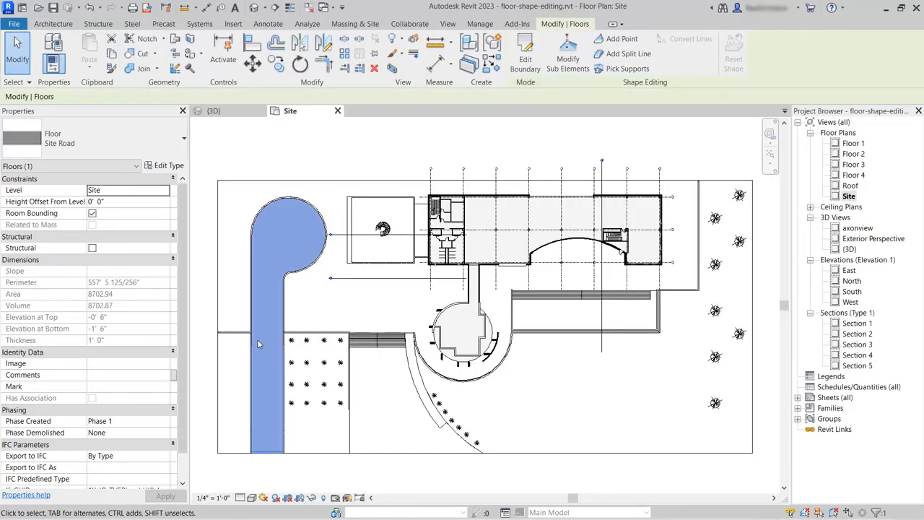
scroll(234, 343, "up", 2)
scroll(224, 397, "up", 4)
middle_click_drag(230, 393, 364, 287)
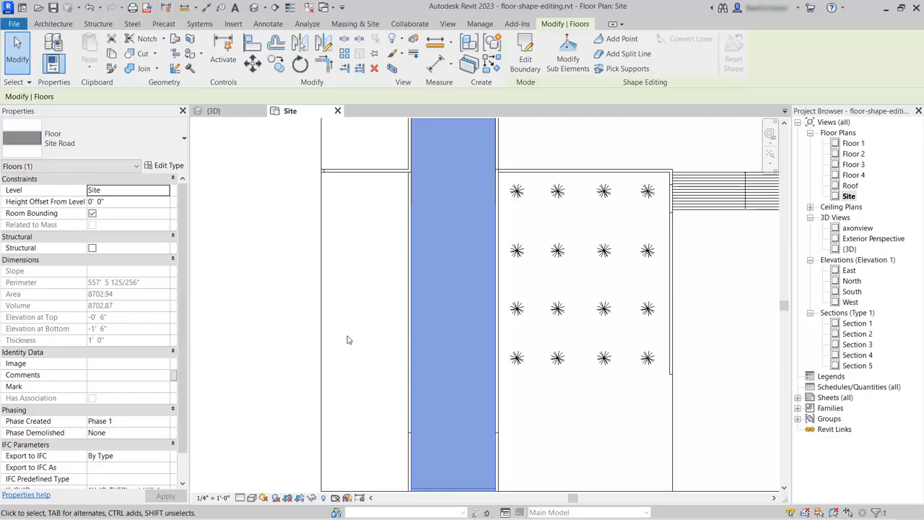
left_click(624, 54)
scroll(440, 159, "up", 3)
scroll(541, 186, "up", 5)
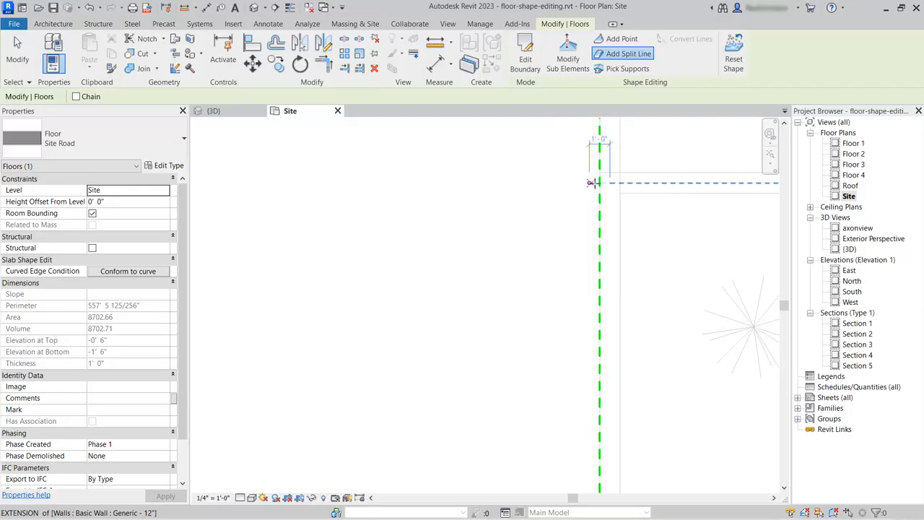
left_click(599, 182)
middle_click_drag(374, 197, 662, 220)
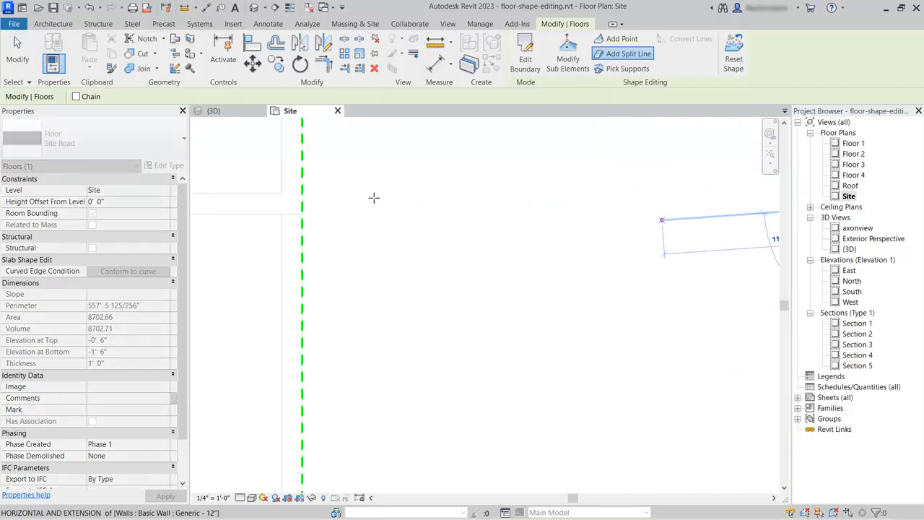
left_click(301, 202)
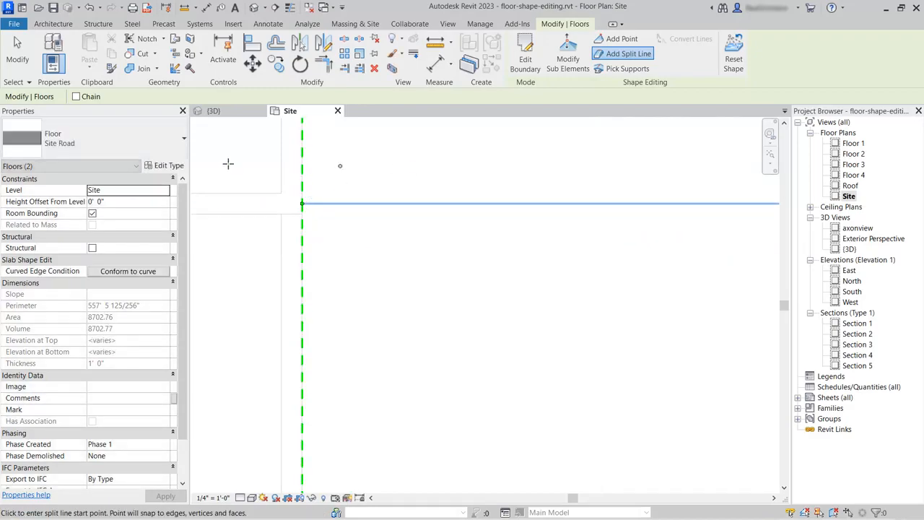
Add a second horizontal split line across the full width of the road, near its street end where the side walls stop sloping.
scroll(256, 150, "down", 2)
scroll(447, 142, "down", 4)
middle_click_drag(491, 344, 499, 128)
scroll(516, 353, "up", 2)
scroll(516, 353, "up", 5)
scroll(523, 350, "up", 1)
left_click(581, 337)
scroll(553, 337, "down", 3)
middle_click_drag(410, 336, 652, 342)
scroll(644, 337, "down", 3)
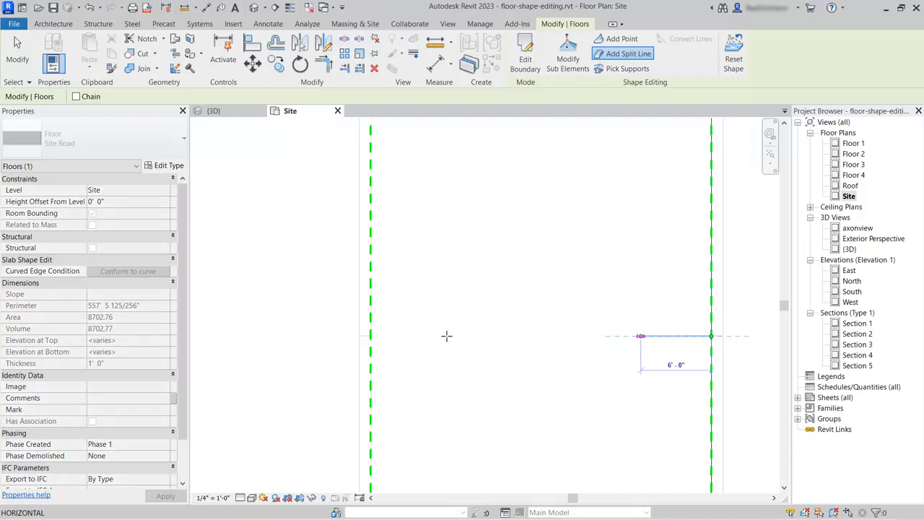
left_click(371, 335)
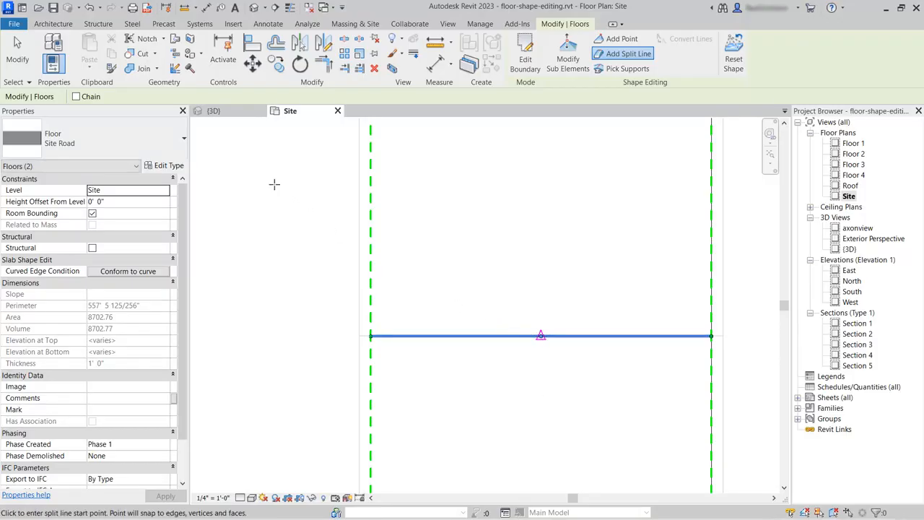
In the 3D view, lower the road floor's front edge to an elevation of -8' 0".
left_click(213, 111)
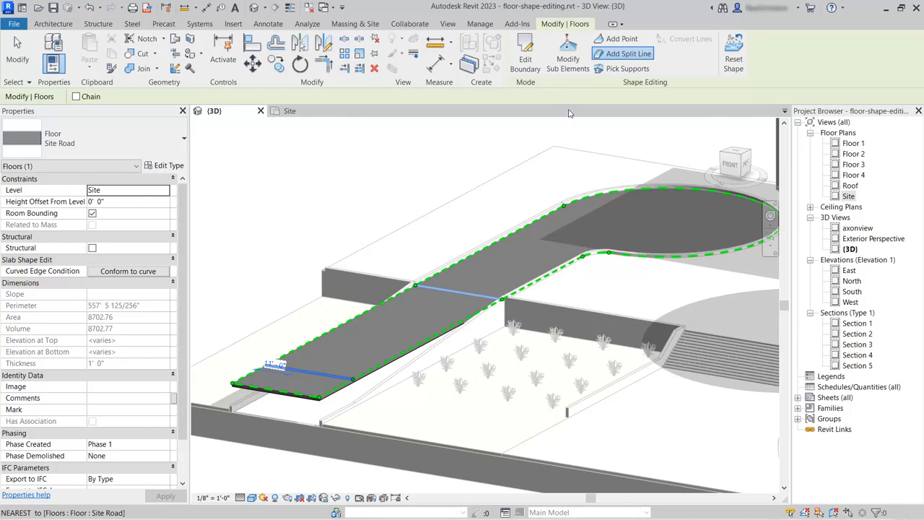
left_click(572, 64)
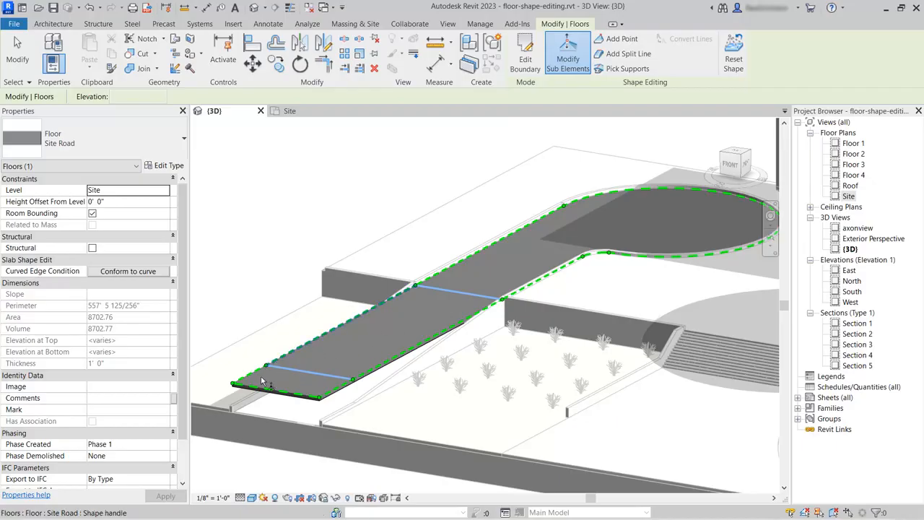
scroll(194, 437, "up", 5)
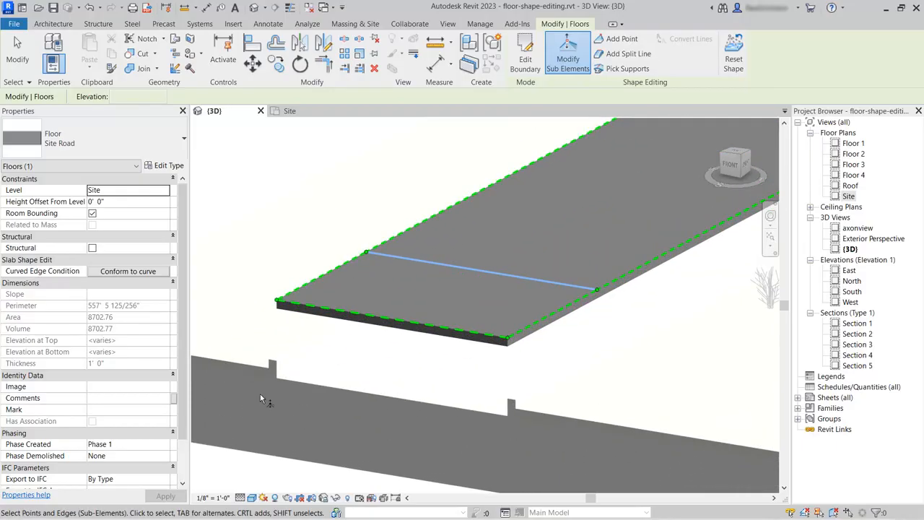
scroll(328, 400, "up", 2)
left_click(423, 281)
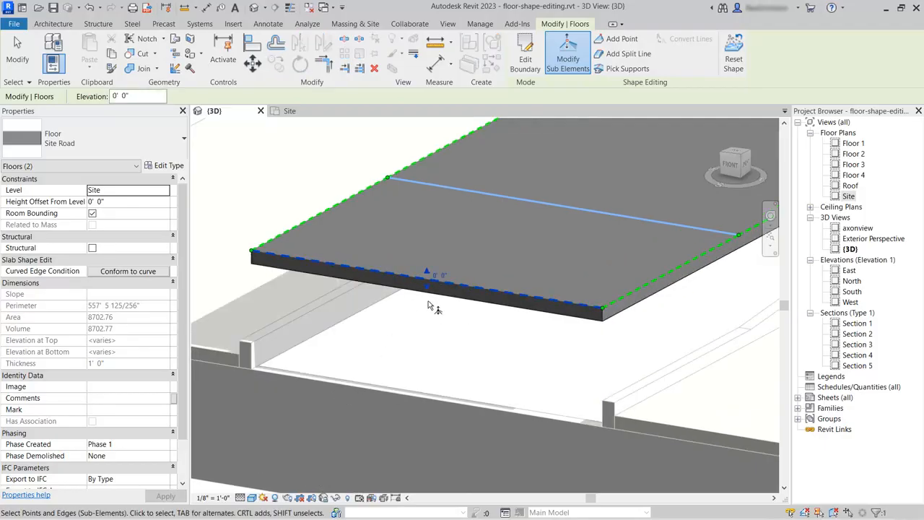
left_click(428, 283)
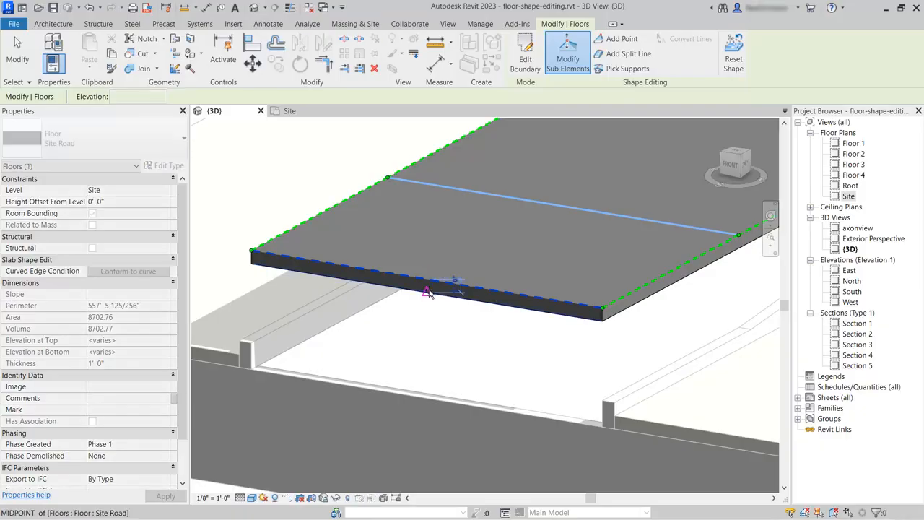
left_click_drag(490, 335, 657, 424)
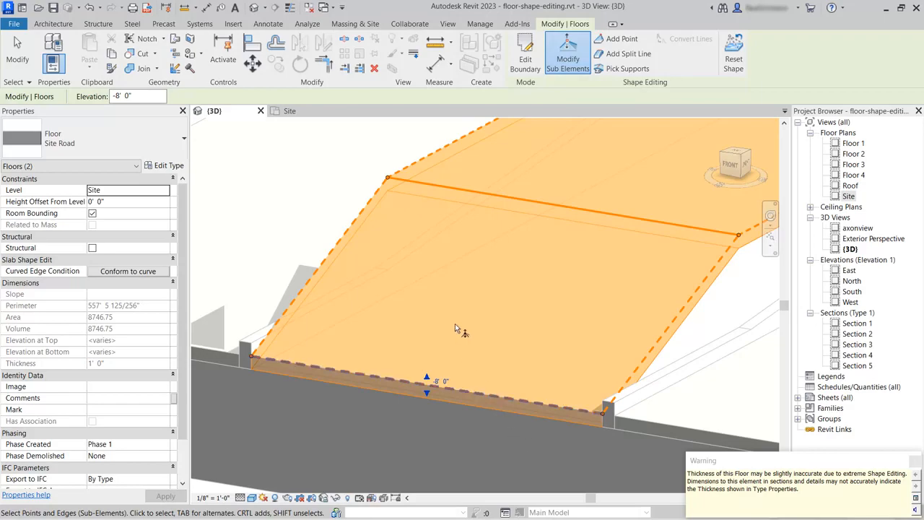
Set the elevation of the split line nearest the street to -8' and finish editing the road's shape.
left_click(527, 211)
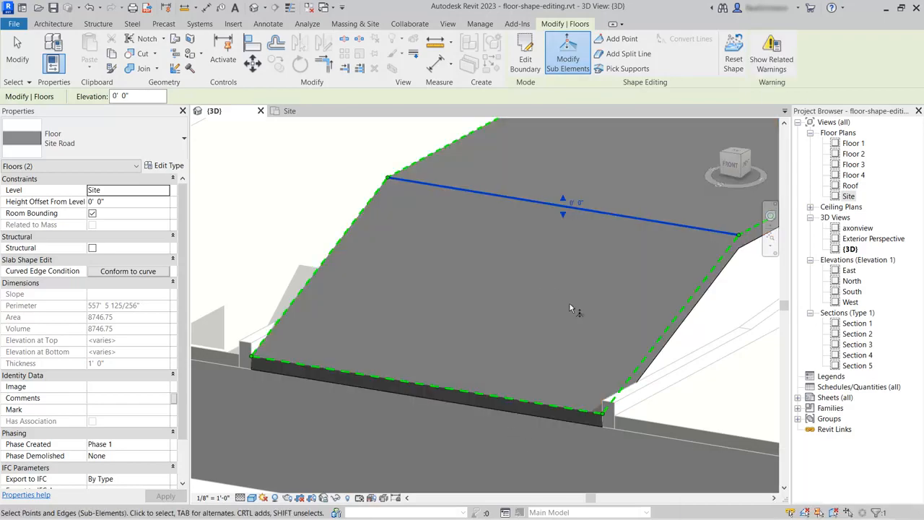
left_click(584, 204)
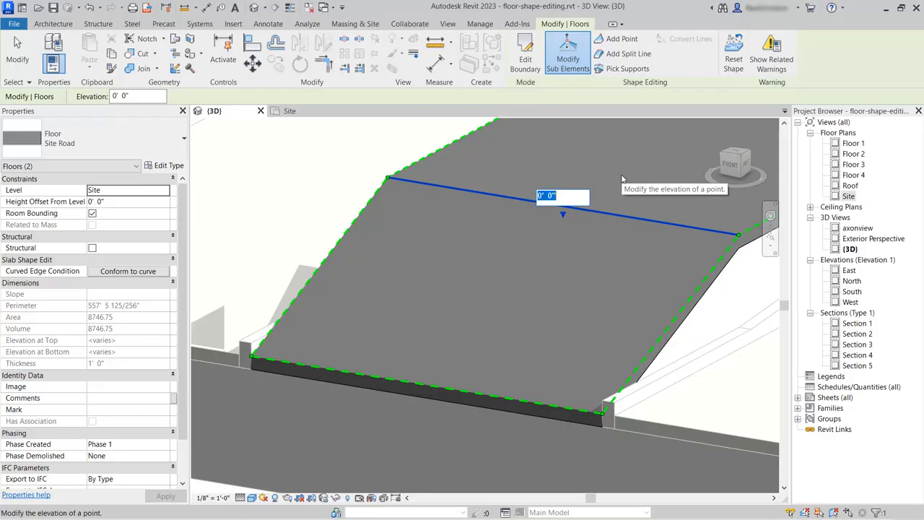
type("-8")
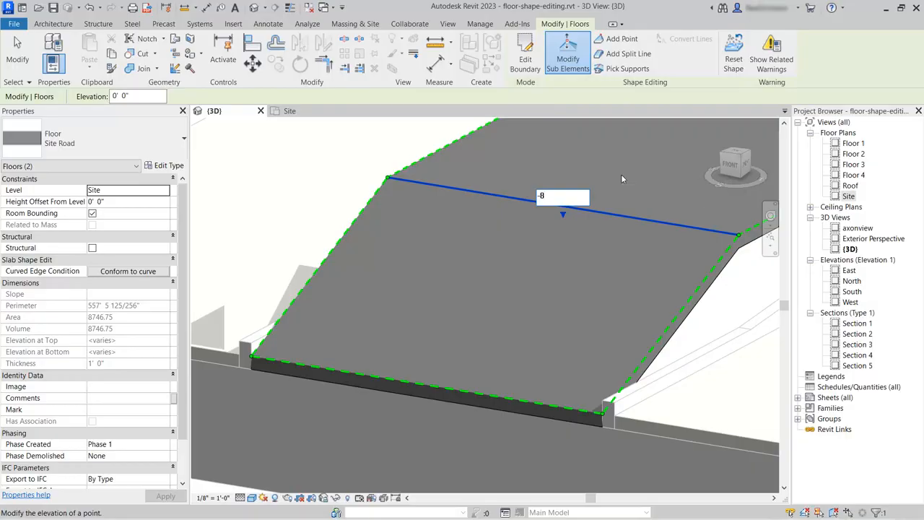
key("Return")
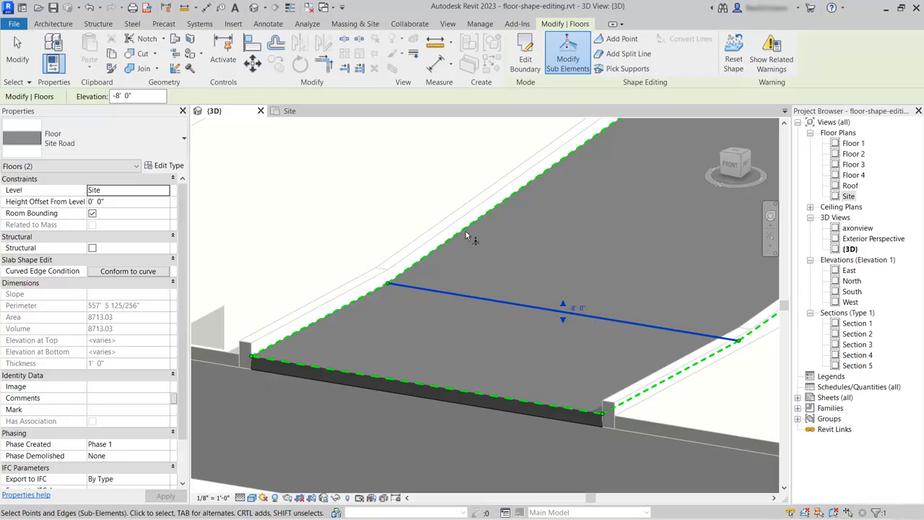
scroll(385, 348, "down", 5)
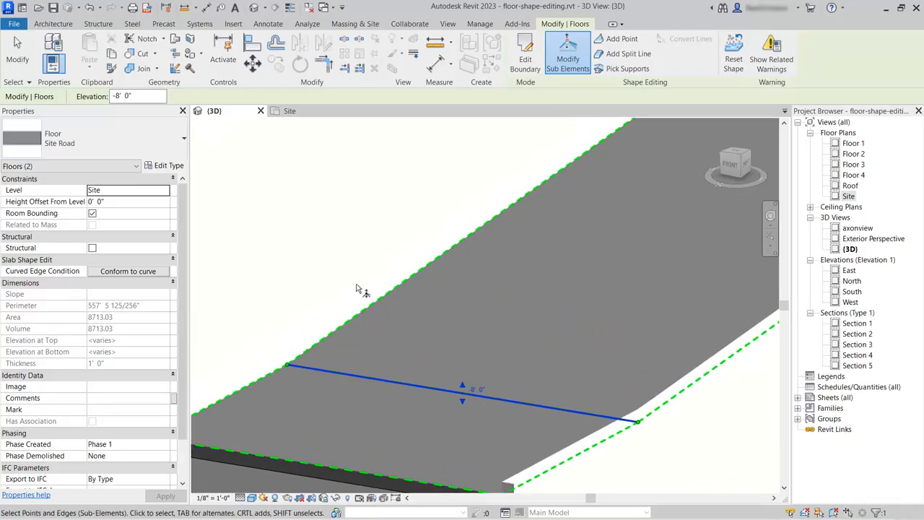
middle_click_drag(433, 311, 342, 345)
key("Escape")
key("Escape")
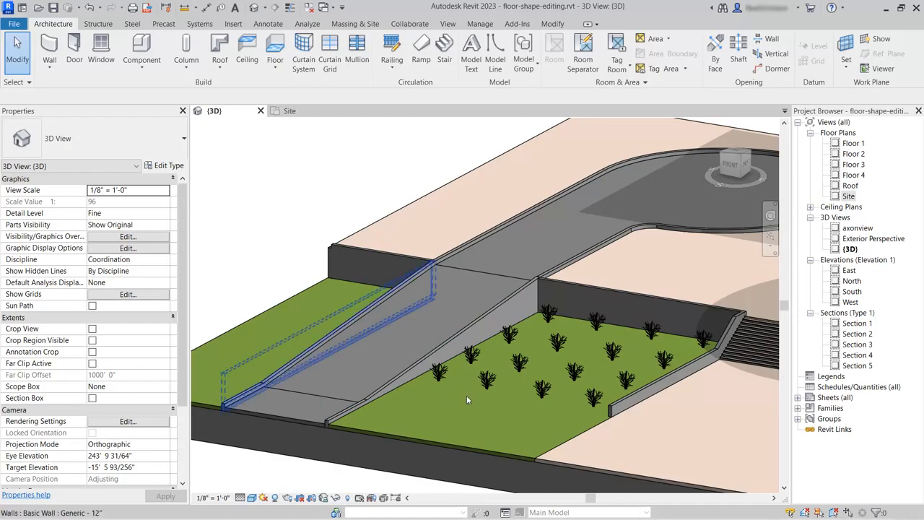
In the Site floor plan, start a new Site Paving floor for the curved walkway beside the stairs.
middle_click_drag(728, 415, 394, 342)
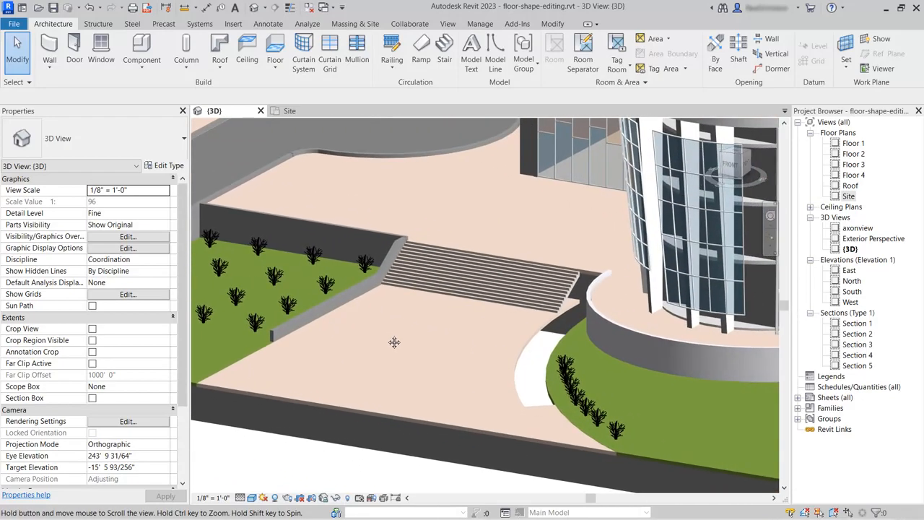
scroll(413, 358, "up", 3)
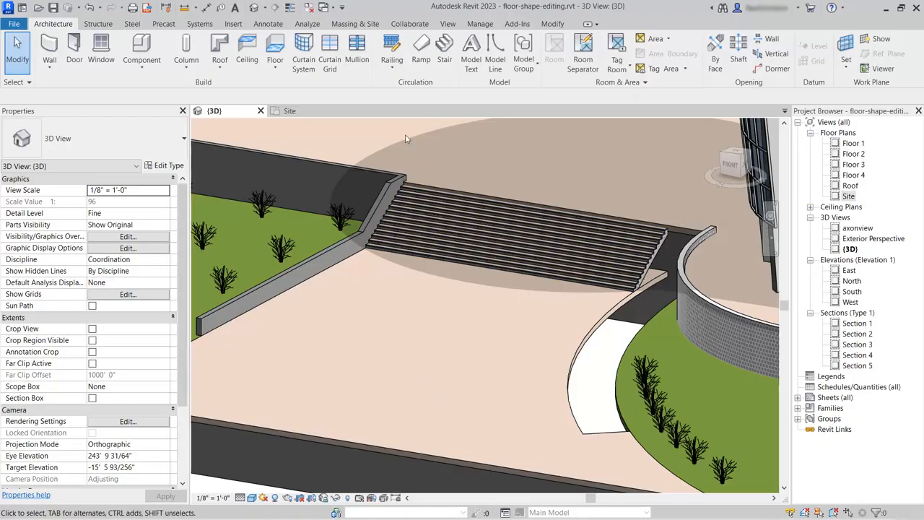
left_click(304, 114)
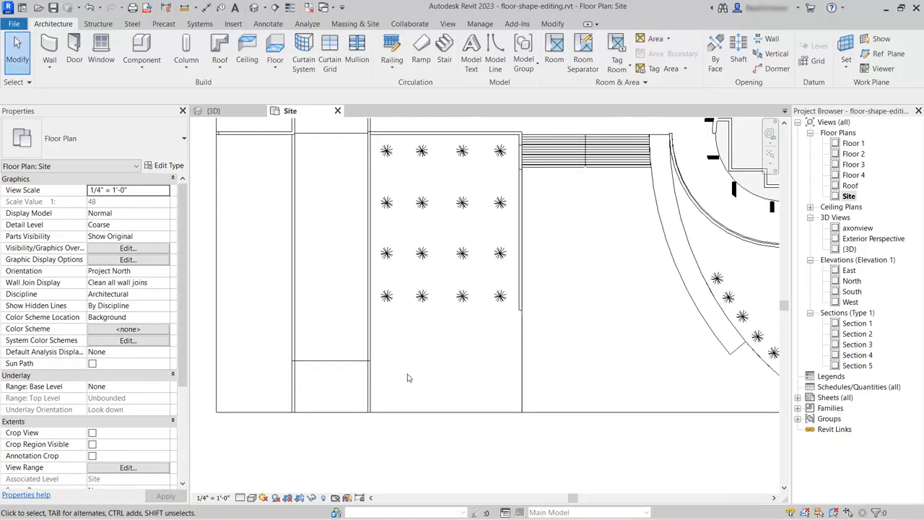
middle_click_drag(562, 334, 393, 390)
scroll(474, 290, "up", 3)
middle_click_drag(450, 280, 392, 292)
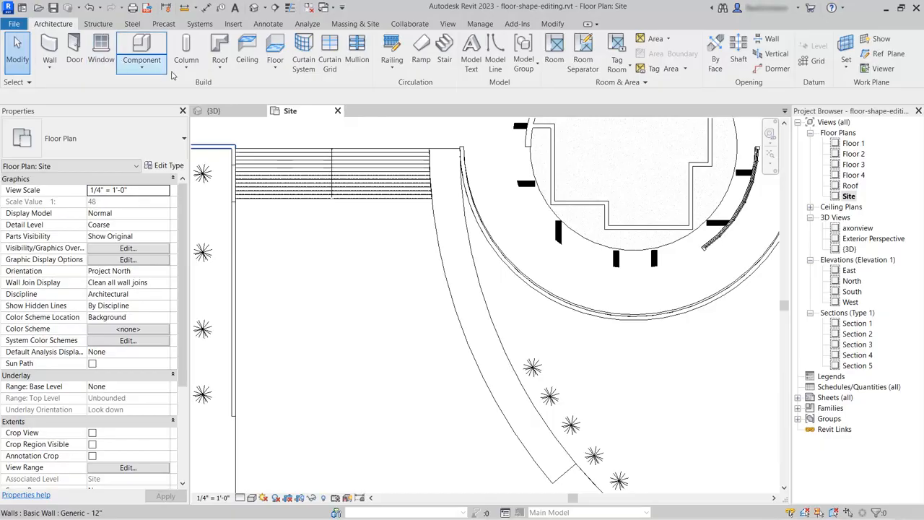
left_click(279, 52)
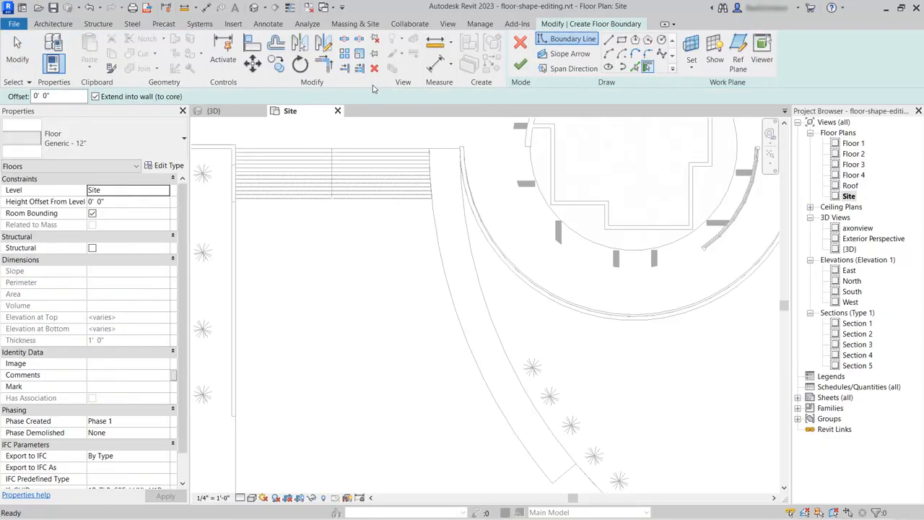
left_click(179, 140)
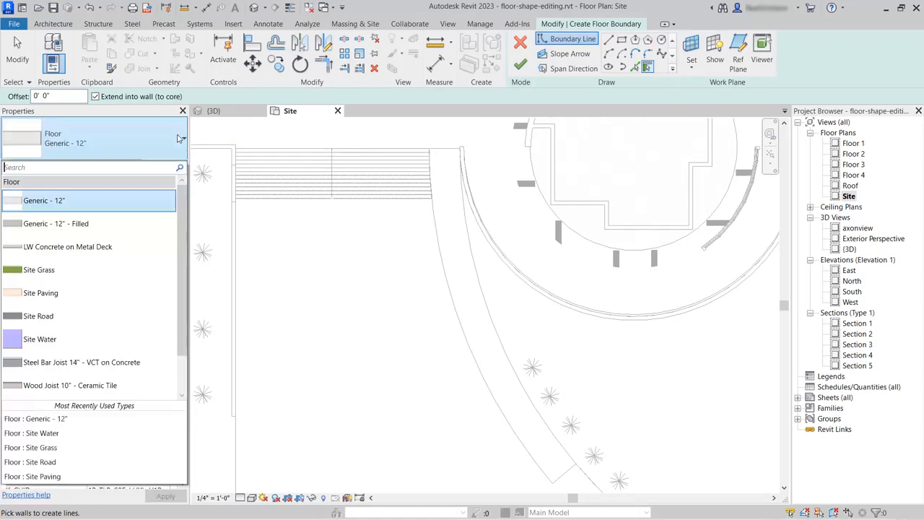
left_click(60, 296)
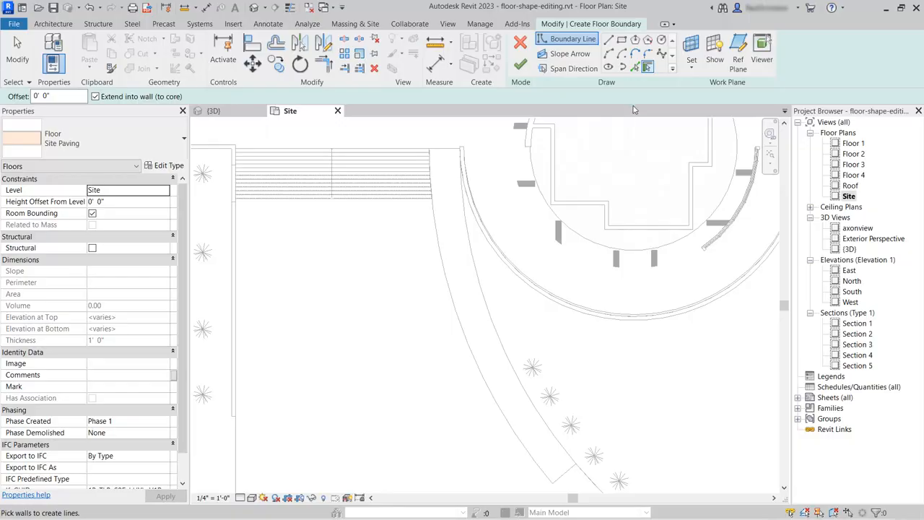
Create the floor boundary by picking the walkway's two curved edges, its street end edge and the line along the top of the stairs.
left_click(635, 65)
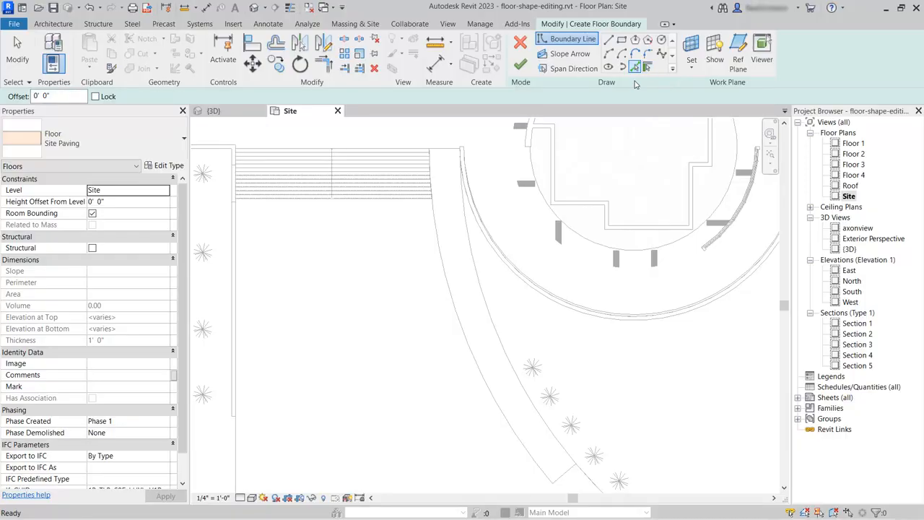
left_click(496, 323)
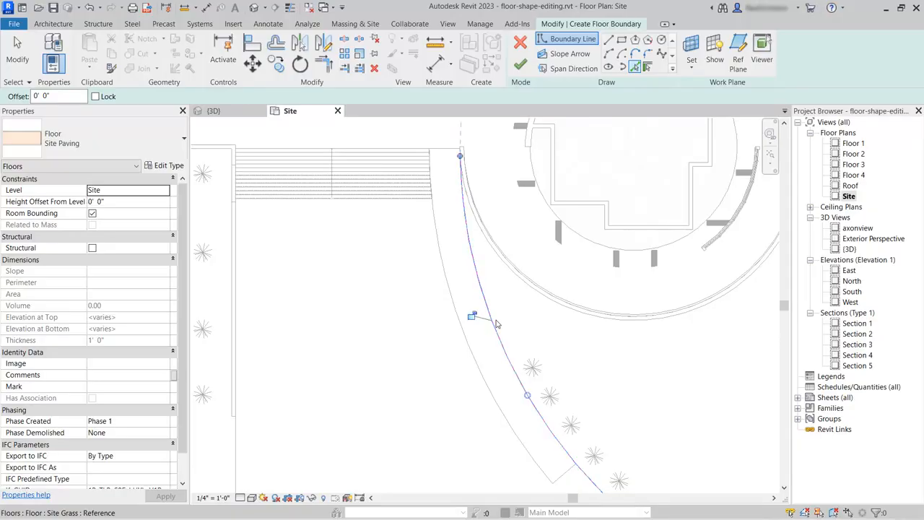
left_click(496, 398)
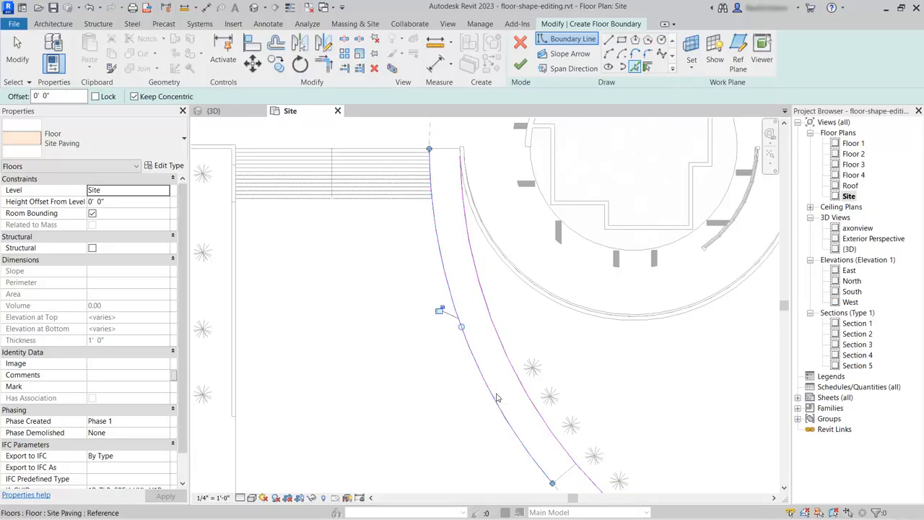
left_click(560, 478)
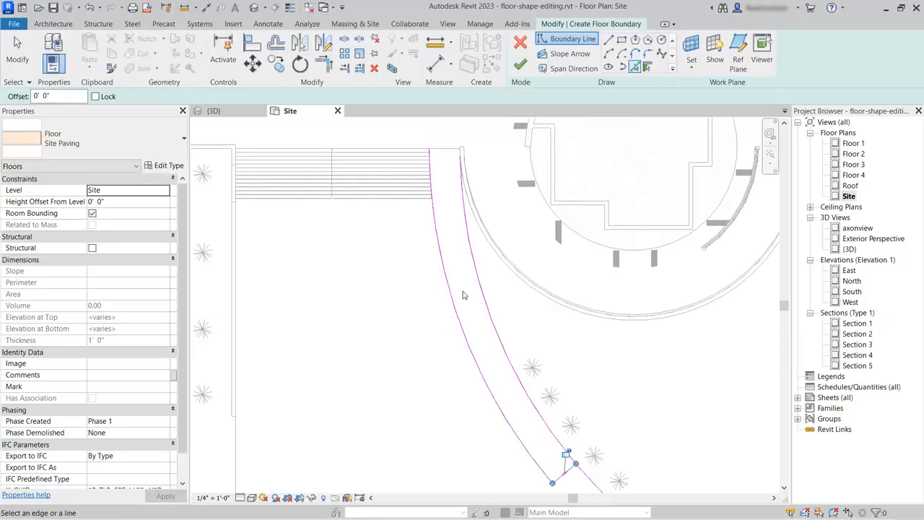
left_click(443, 156)
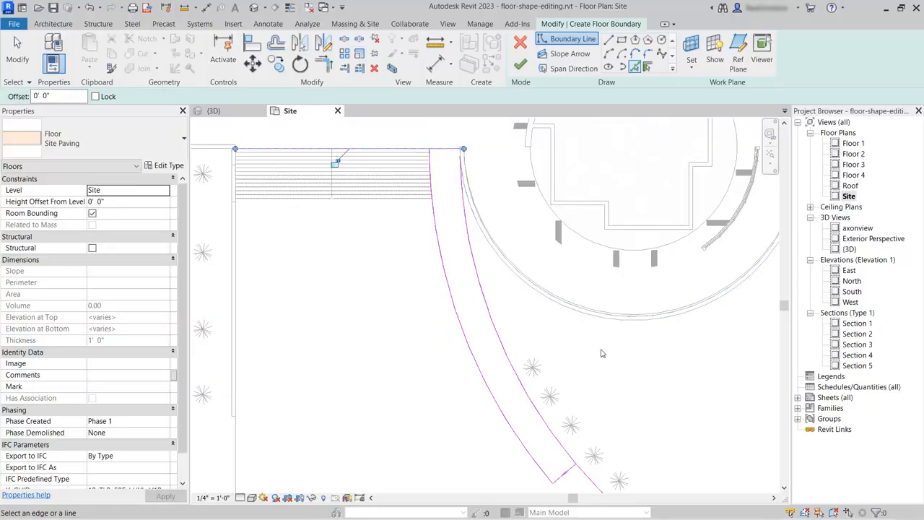
Trim the walkway boundary lines into a closed loop and finish the floor without attaching walls to it.
left_click(325, 64)
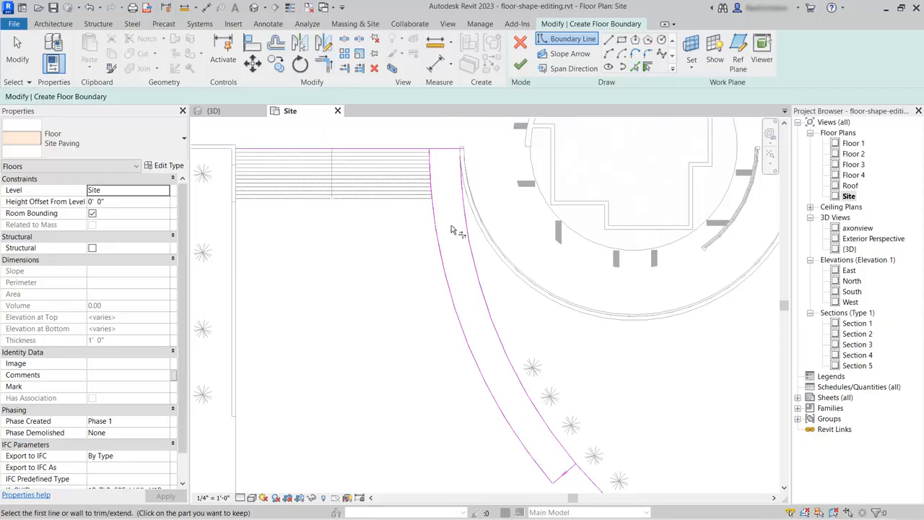
left_click(433, 160)
left_click(438, 150)
left_click(448, 151)
left_click(461, 182)
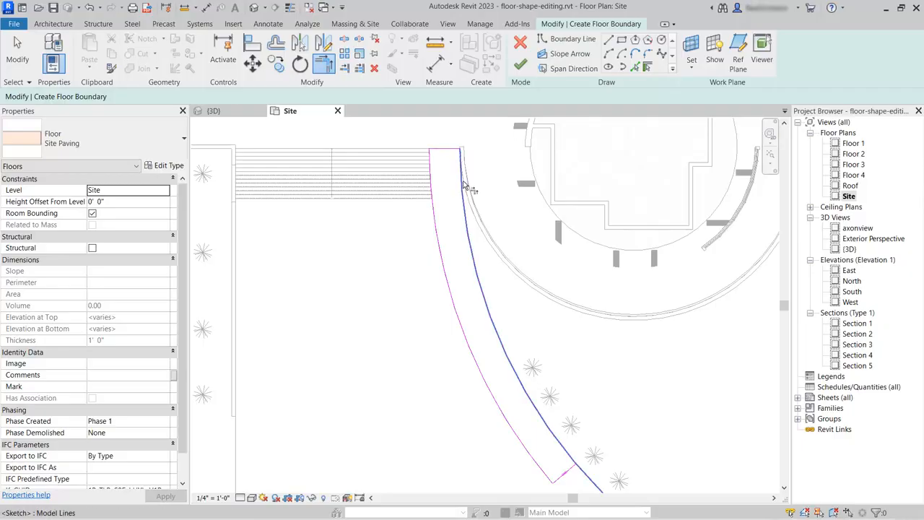
left_click(553, 446)
left_click(561, 473)
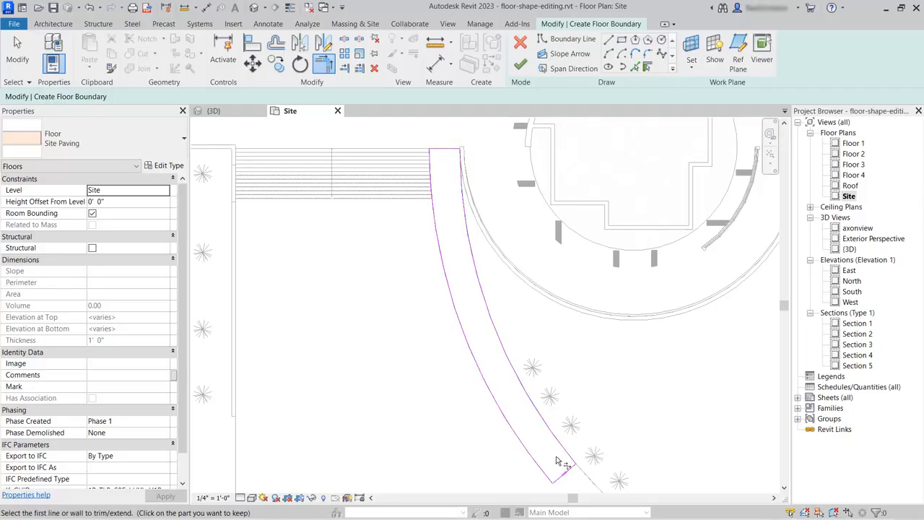
left_click(556, 477)
left_click(522, 67)
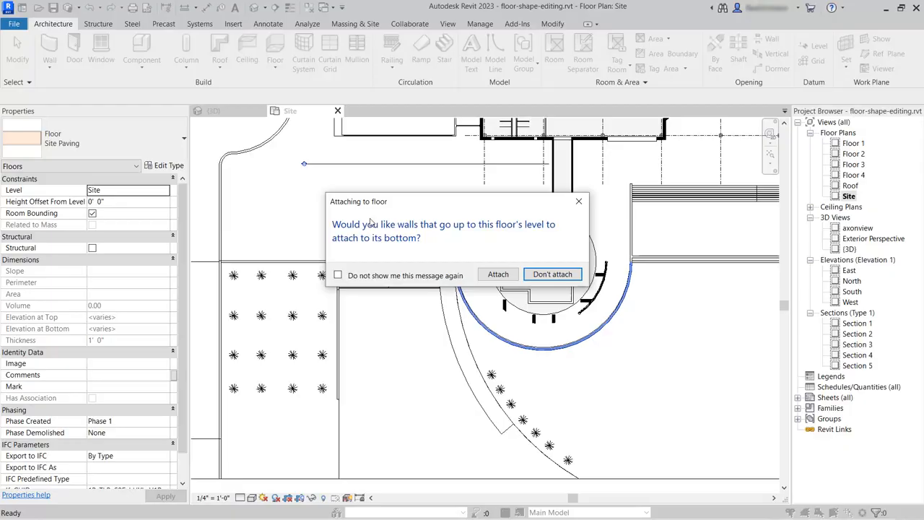
left_click(563, 273)
Set the new walkway floor's level to Street Level.
scroll(448, 383, "up", 3)
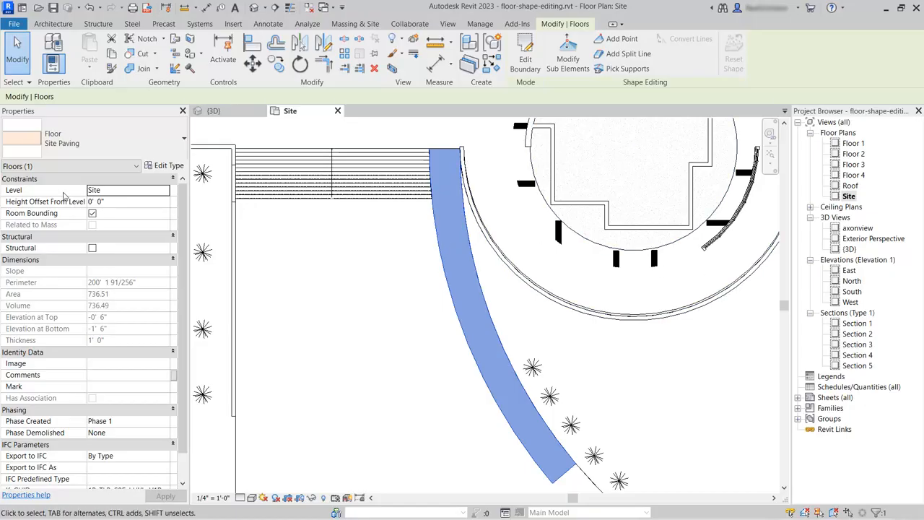
left_click(167, 191)
scroll(164, 220, "up", 1)
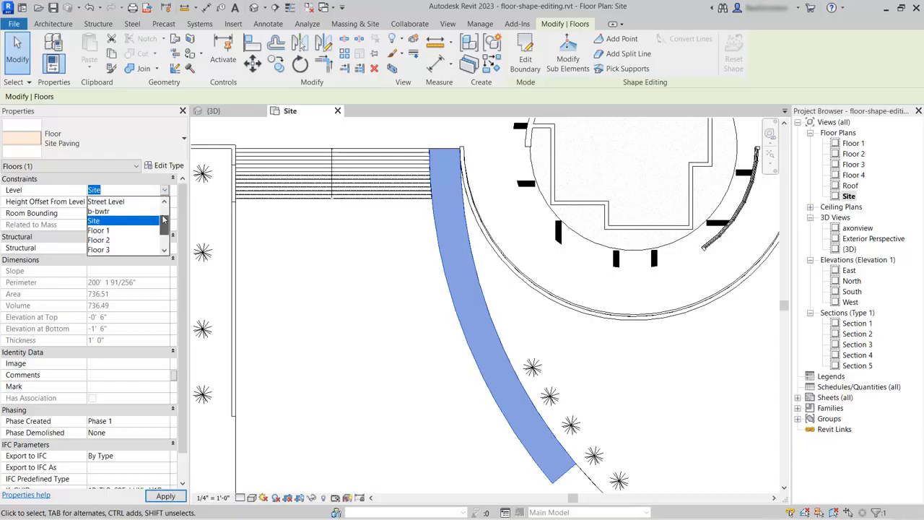
scroll(128, 213, "up", 1)
left_click(127, 212)
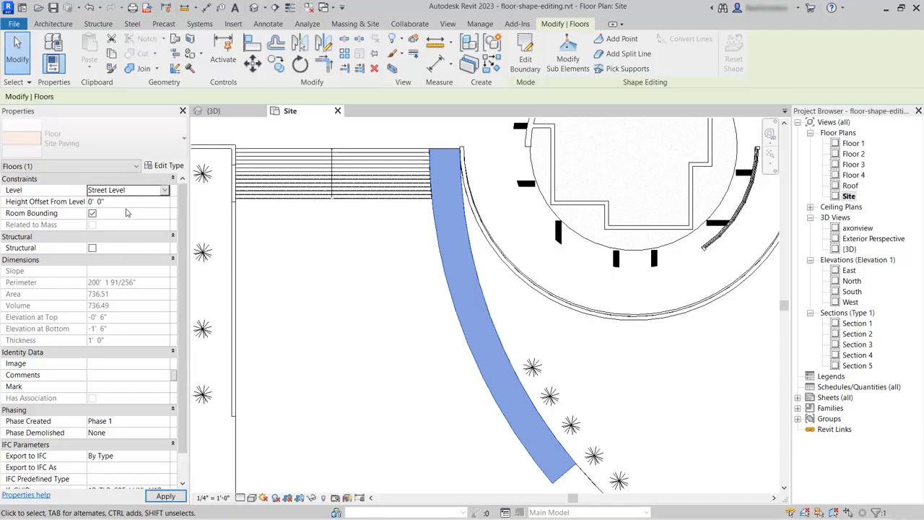
left_click(372, 274)
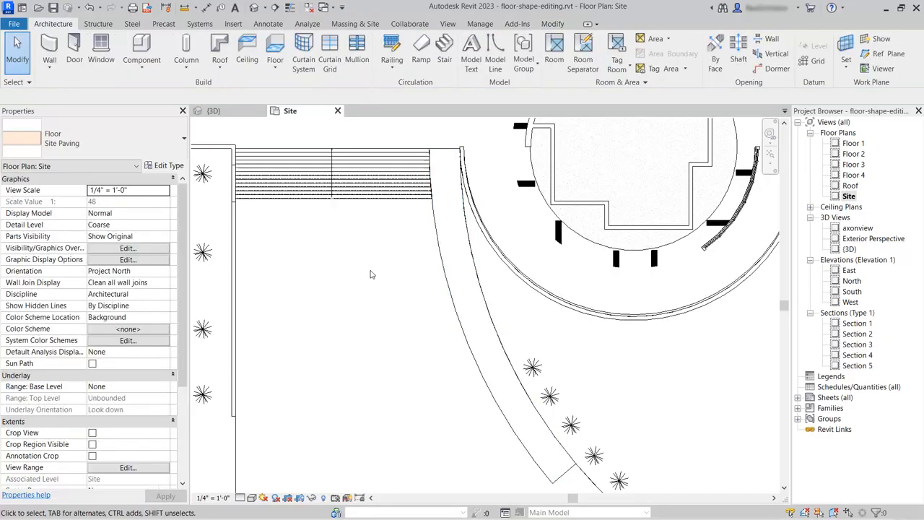
In the 3D view, raise the walkway floor's edge at the top of the stairs to an elevation of 8' 0" and finish the shape edit.
left_click(211, 111)
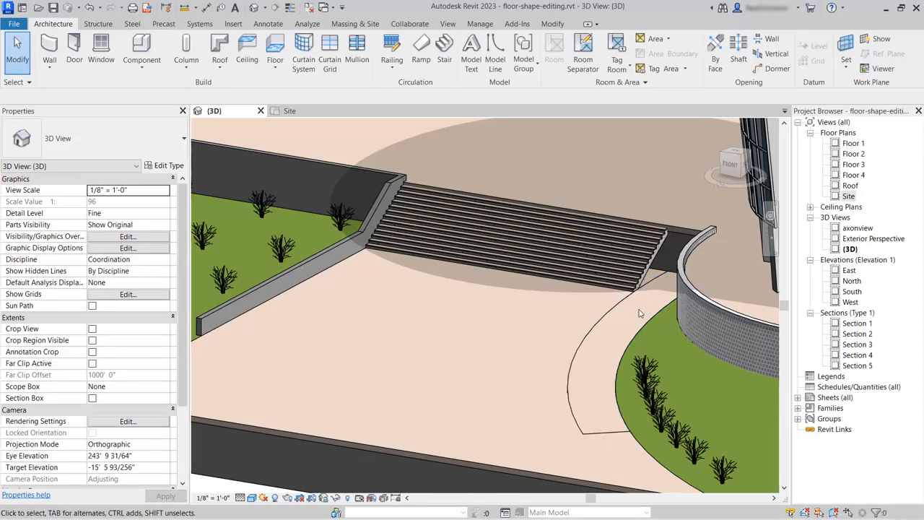
left_click(580, 359)
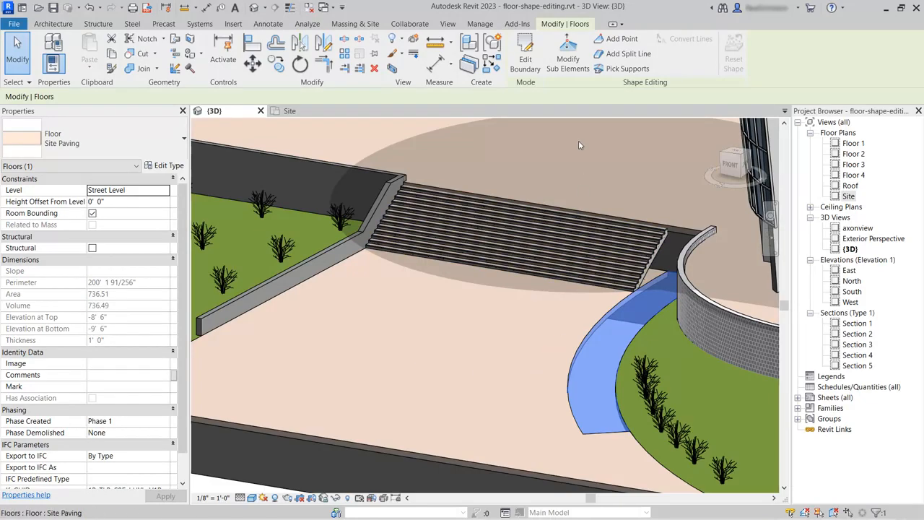
left_click(569, 64)
middle_click_drag(505, 289, 491, 375, "shift")
left_click(674, 315)
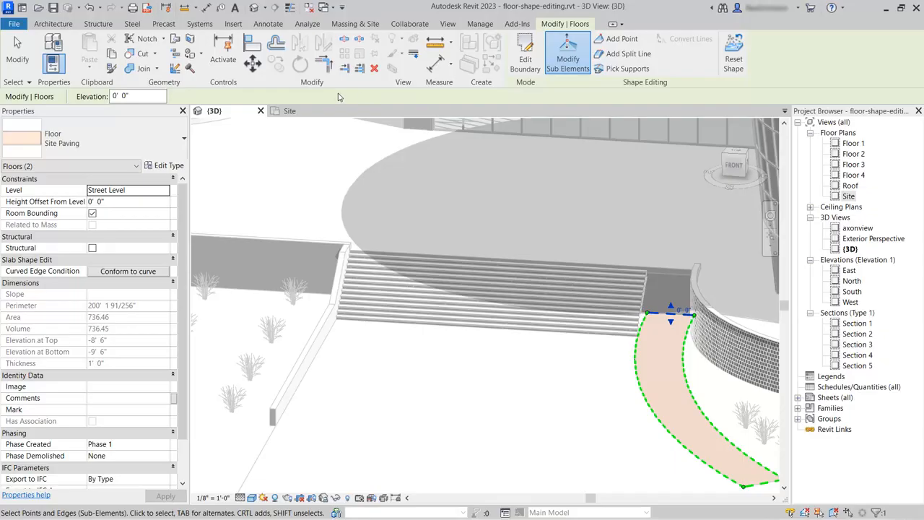
left_click_drag(151, 97, 111, 96)
type("3")
key("Return")
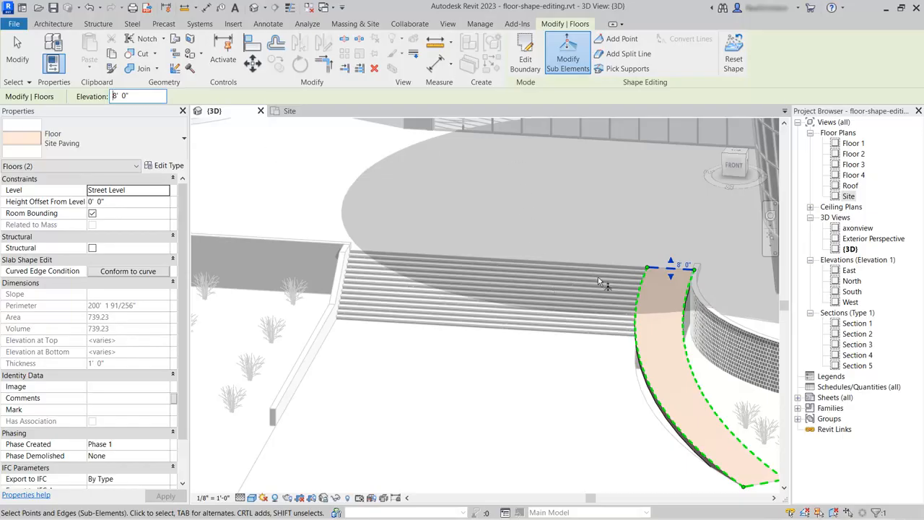
middle_click_drag(638, 296, 506, 248, "shift")
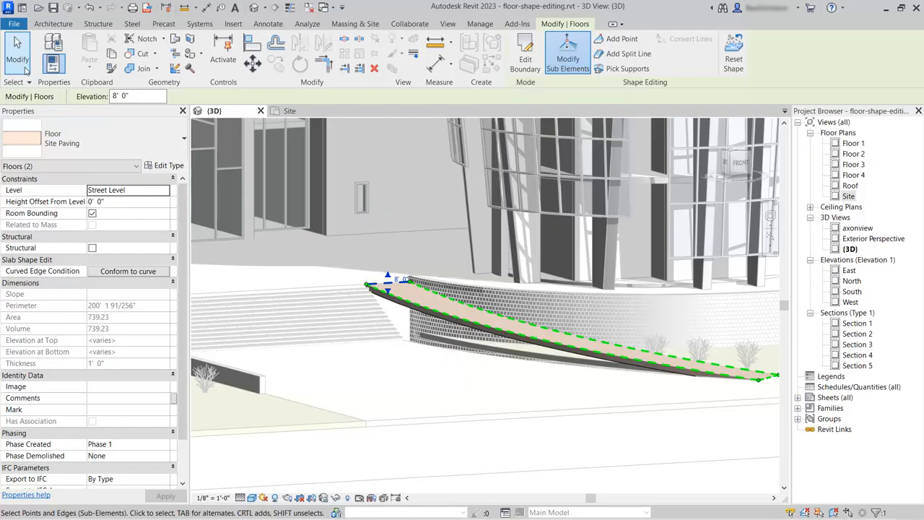
key("Escape")
key("Escape")
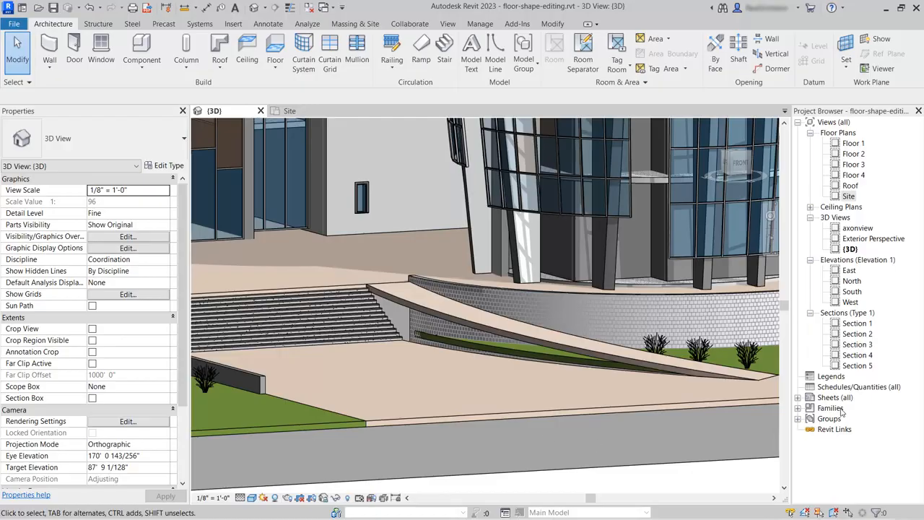
In the Section 5 view, duplicate the sloped walkway floor's type under the name Site Paving Ramp.
left_click(856, 365)
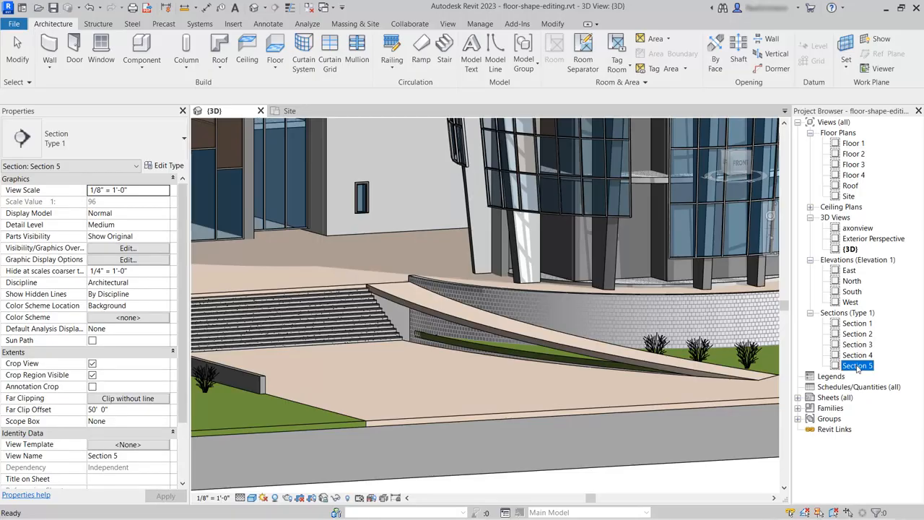
double_click(857, 366)
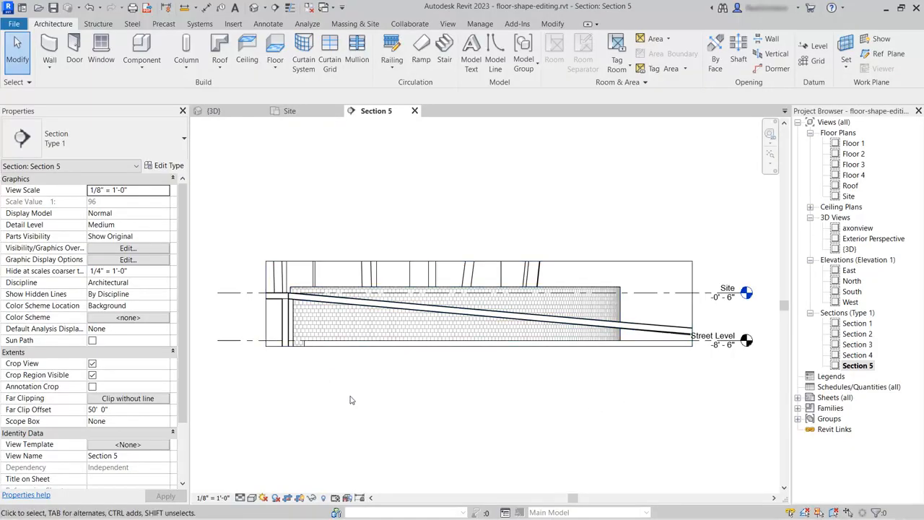
left_click(656, 331)
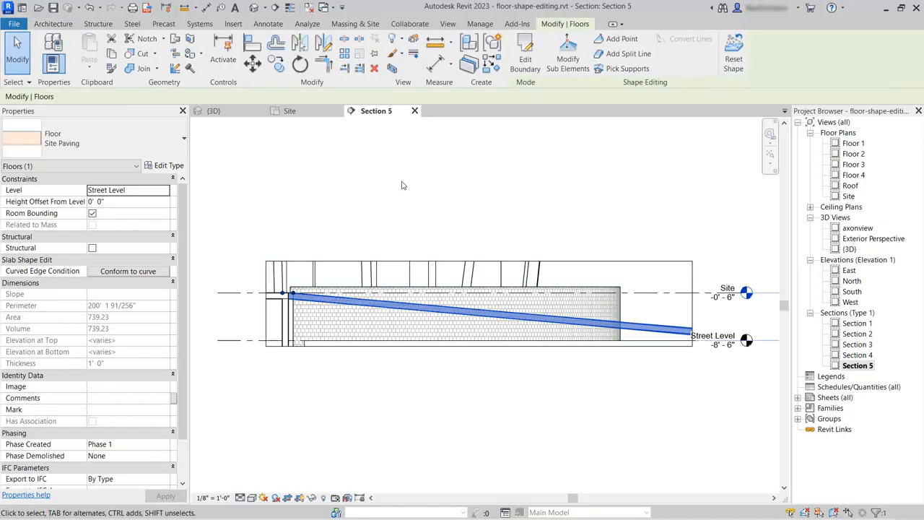
left_click(169, 165)
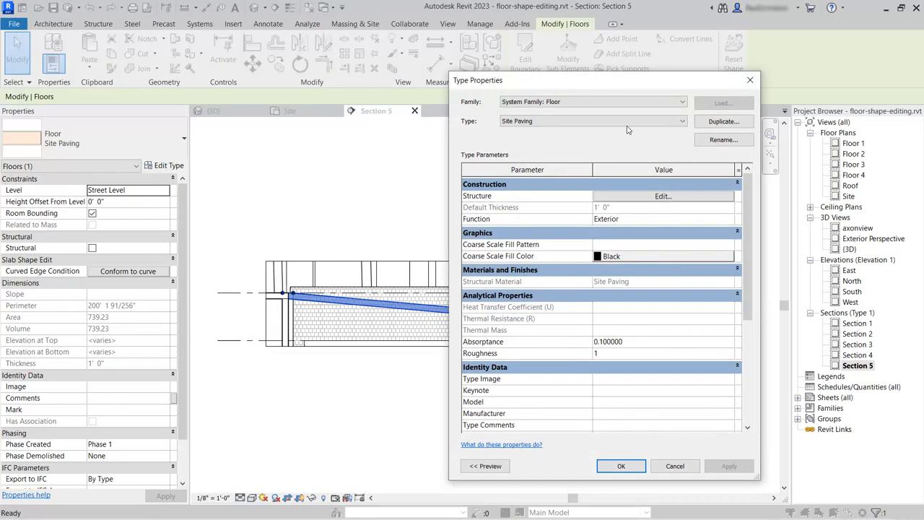
left_click(723, 121)
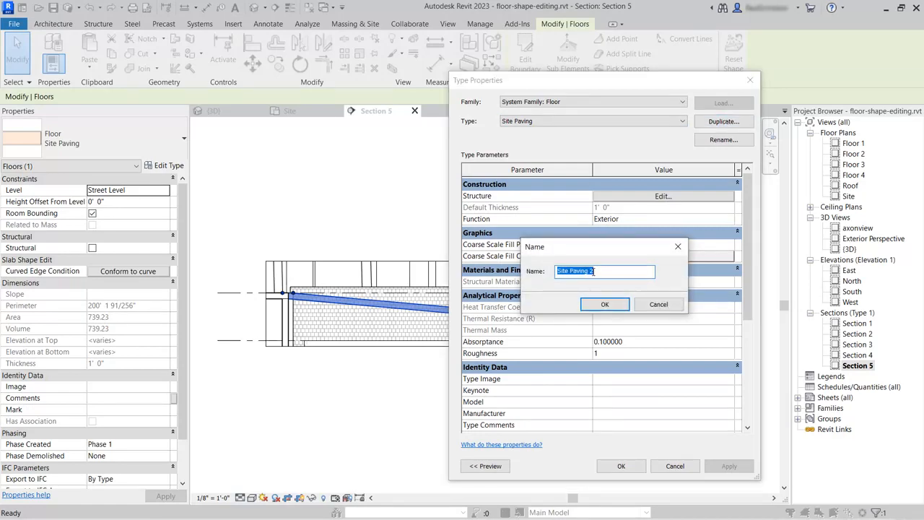
double_click(592, 271)
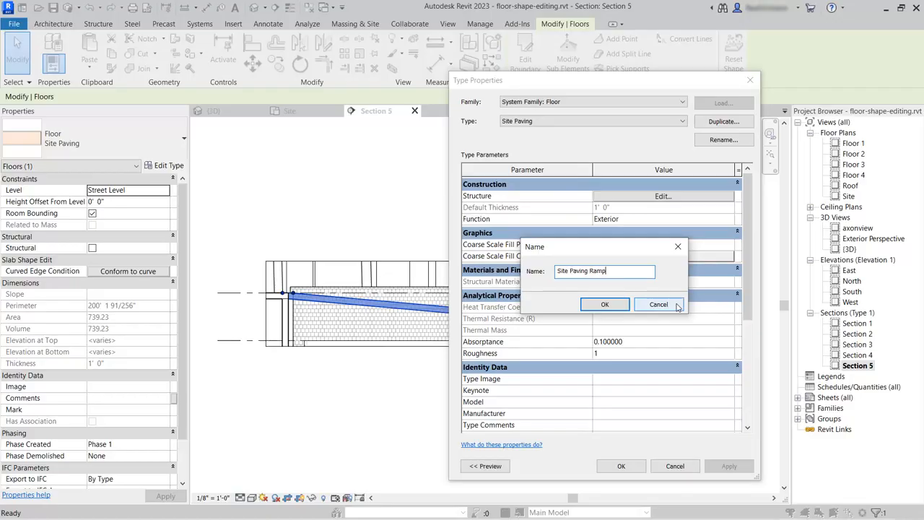
left_click(605, 304)
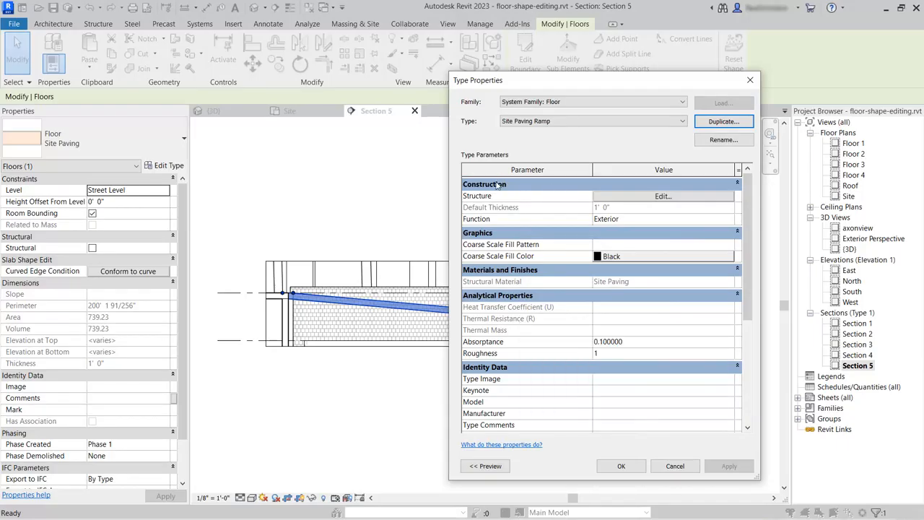
Add a second structure layer directly below Site Paving in the Site Paving Ramp assembly with a thickness of 1' 0".
left_click(653, 197)
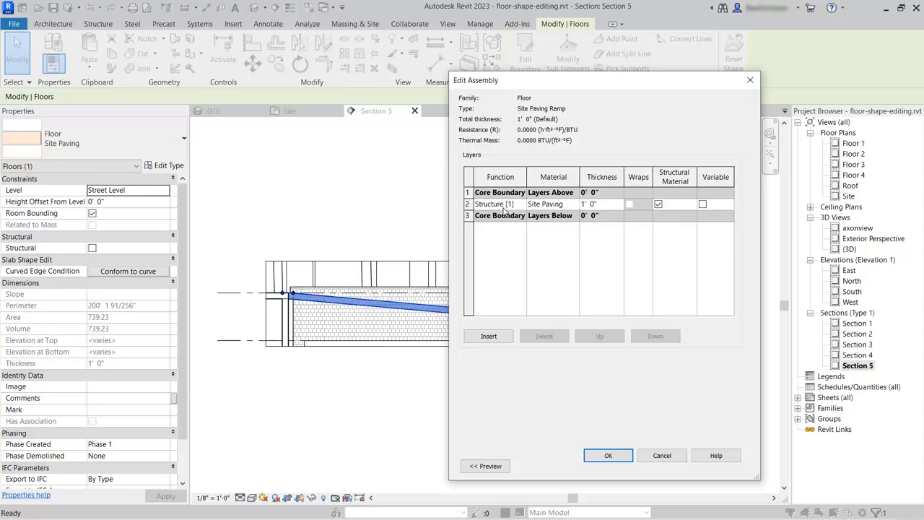
left_click(488, 336)
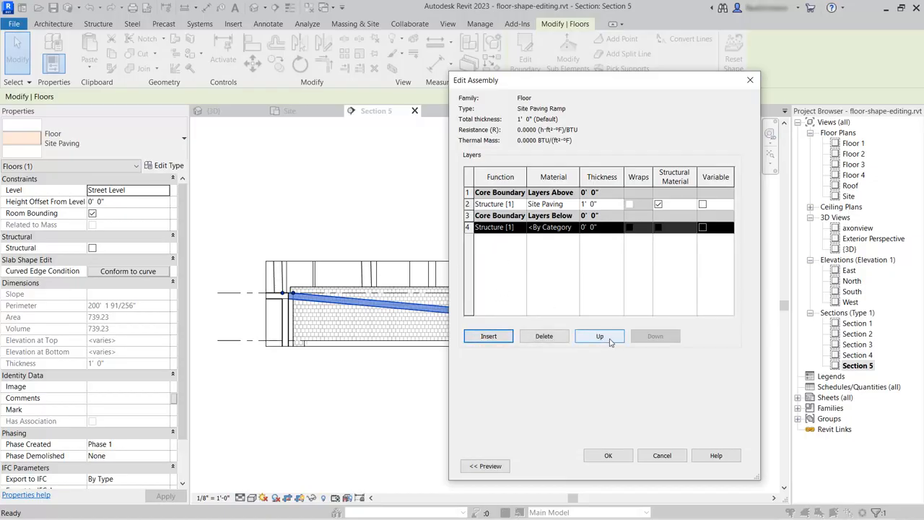
left_click(609, 340)
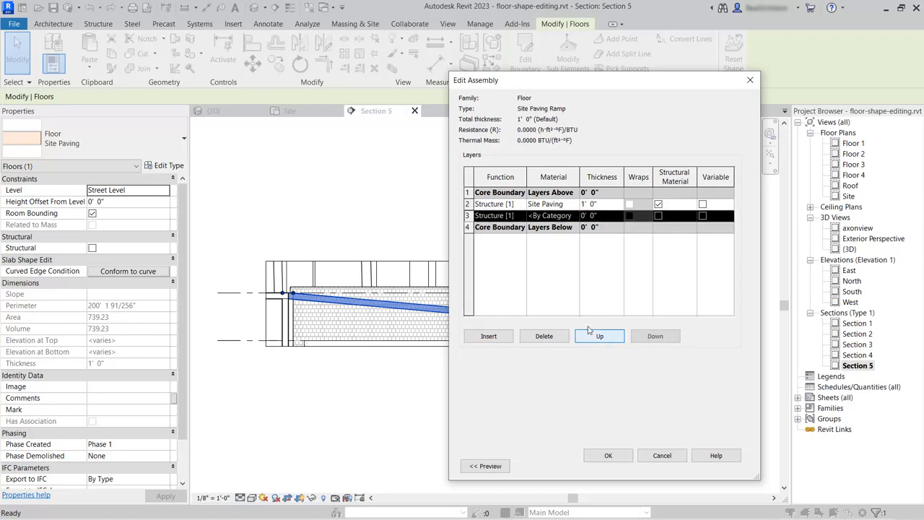
left_click(615, 215)
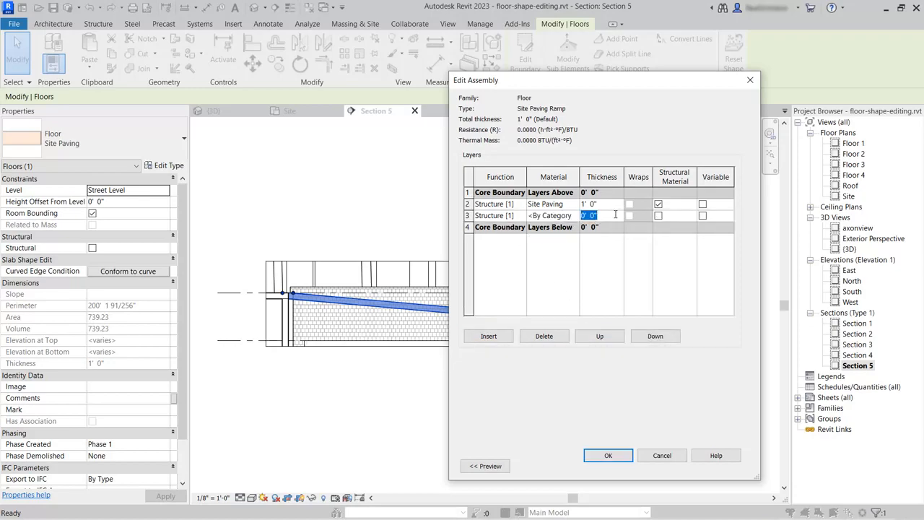
type("1")
key("Return")
Assign the material Concrete, Cast-in-Place gray to the new lower layer and apply the Site Paving Ramp type changes.
left_click(540, 216)
left_click(575, 215)
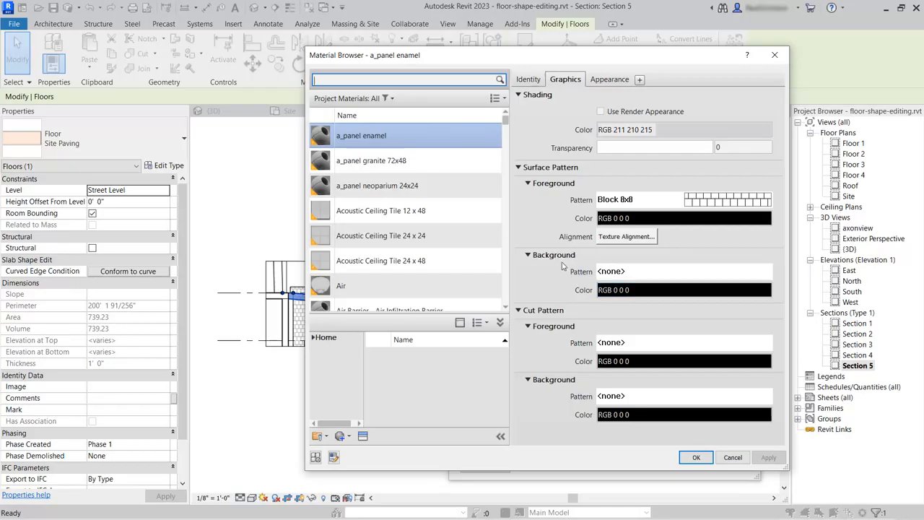
type("conc")
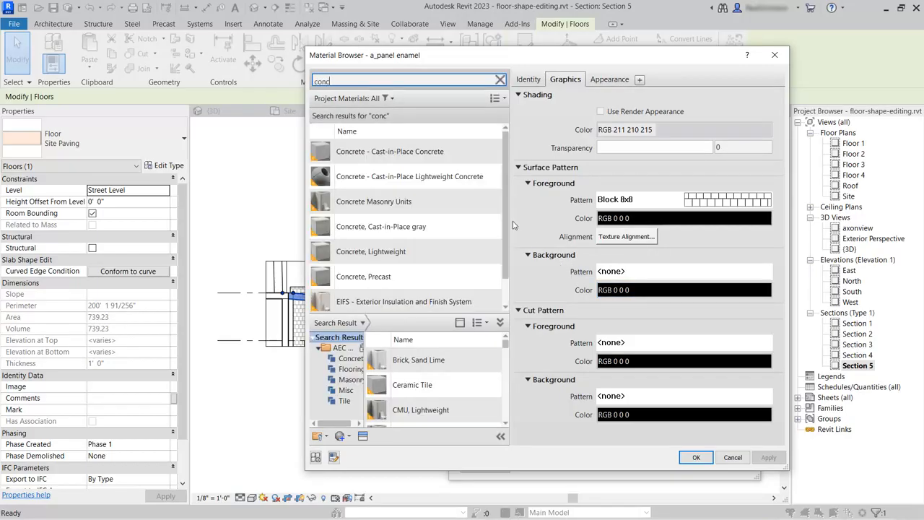
left_click(408, 227)
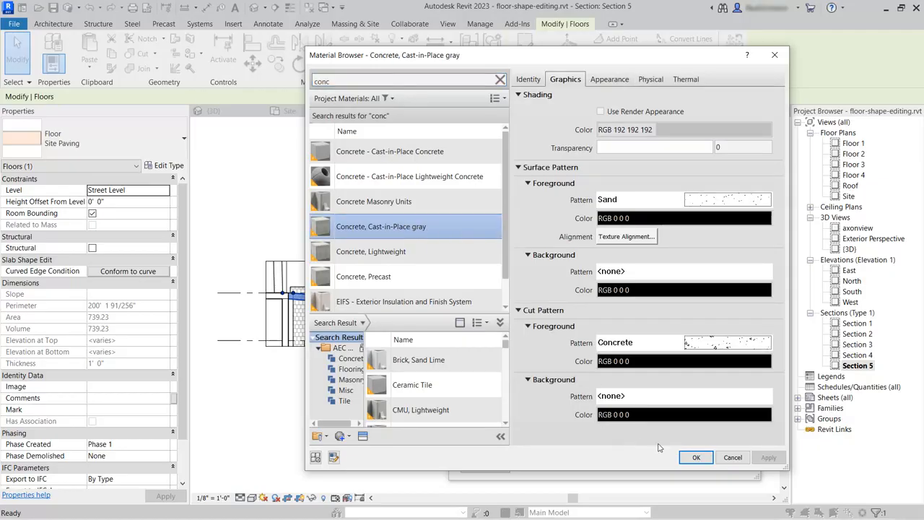
left_click(694, 457)
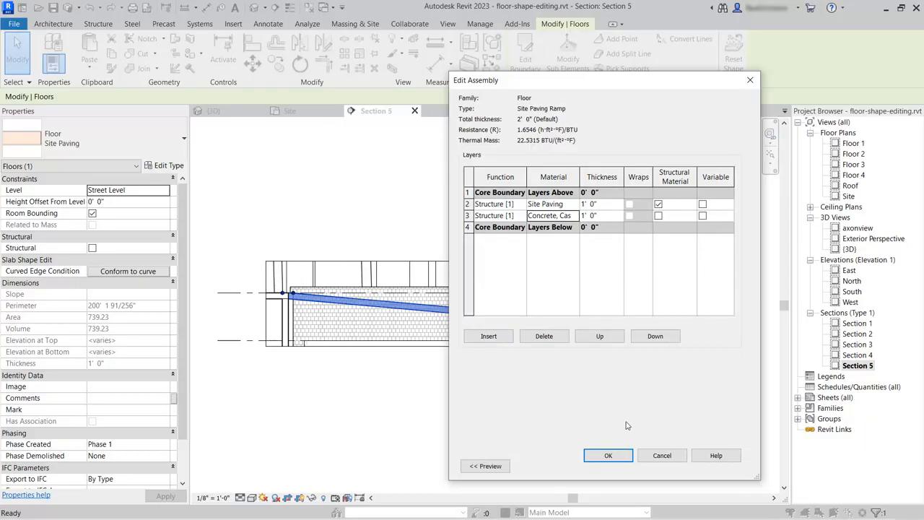
left_click(612, 456)
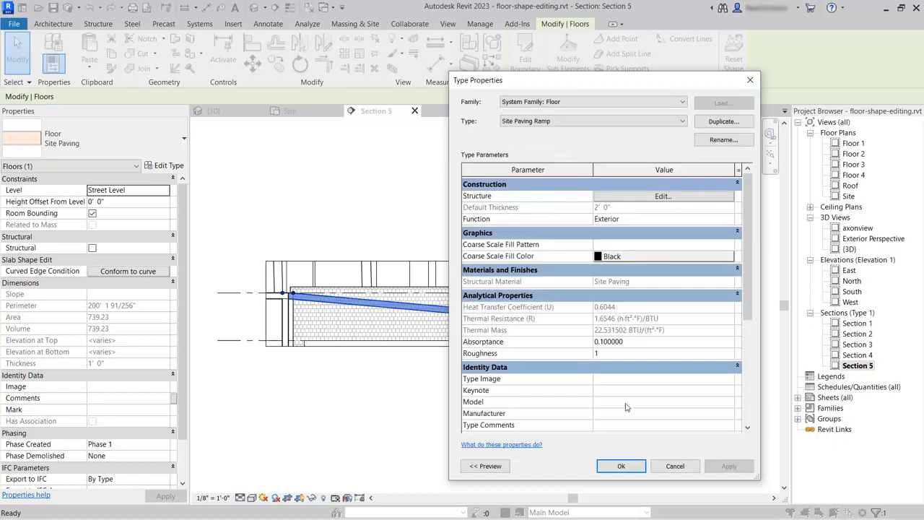
left_click(621, 466)
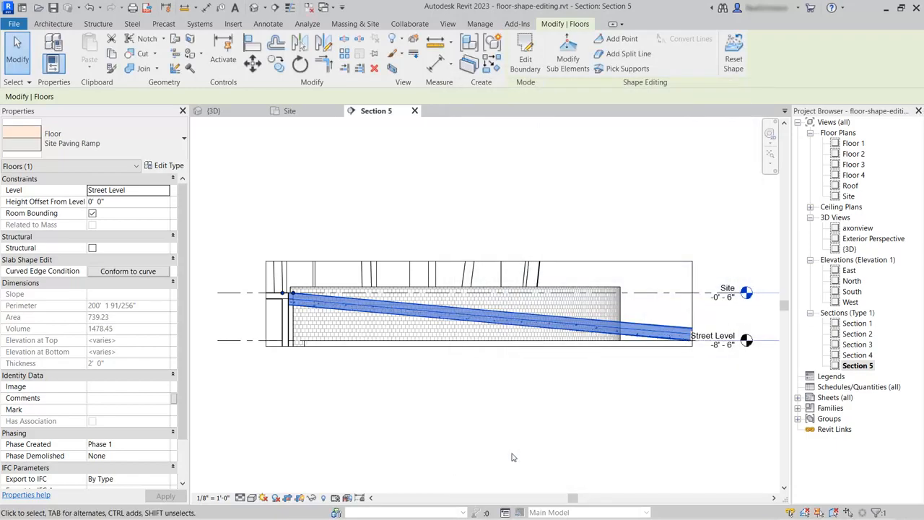
left_click(391, 451)
Make the concrete layer of the walkway floor's Site Paving Ramp type variable in thickness and apply the type change.
scroll(274, 311, "up", 5)
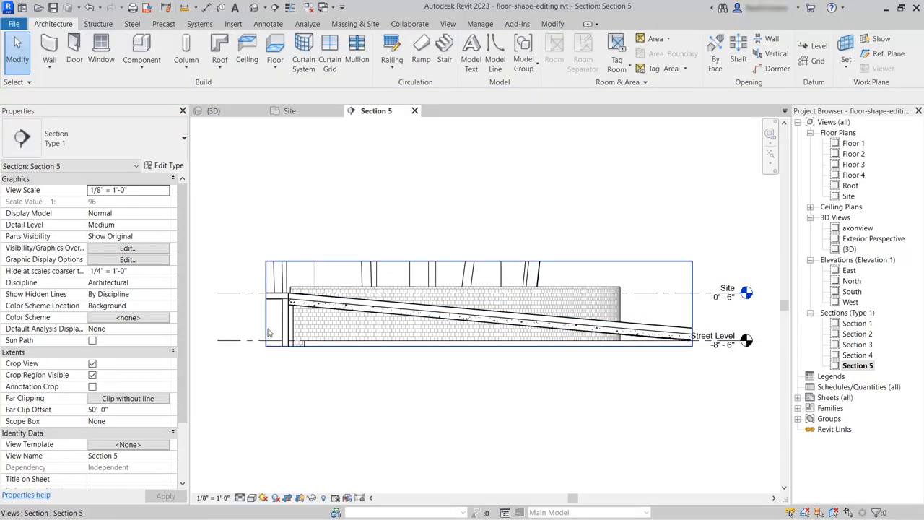
scroll(274, 306, "up", 1)
scroll(400, 318, "up", 3)
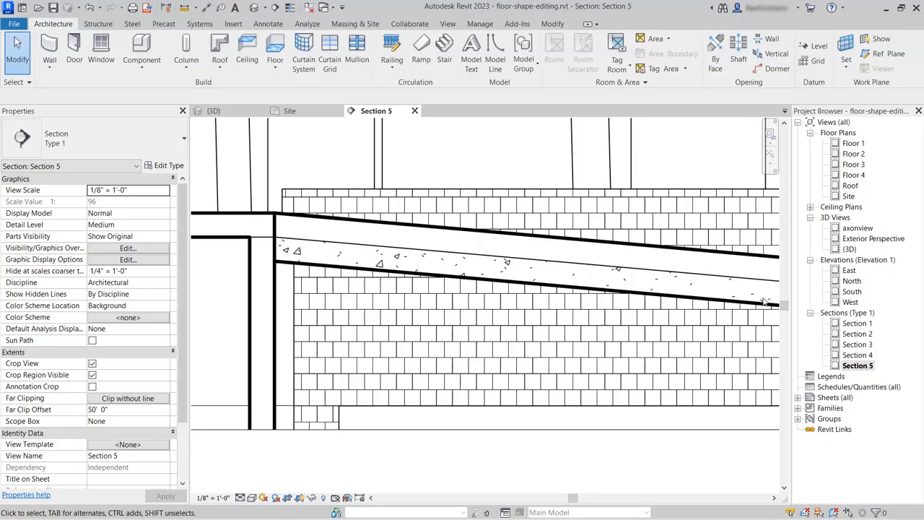
left_click(333, 247)
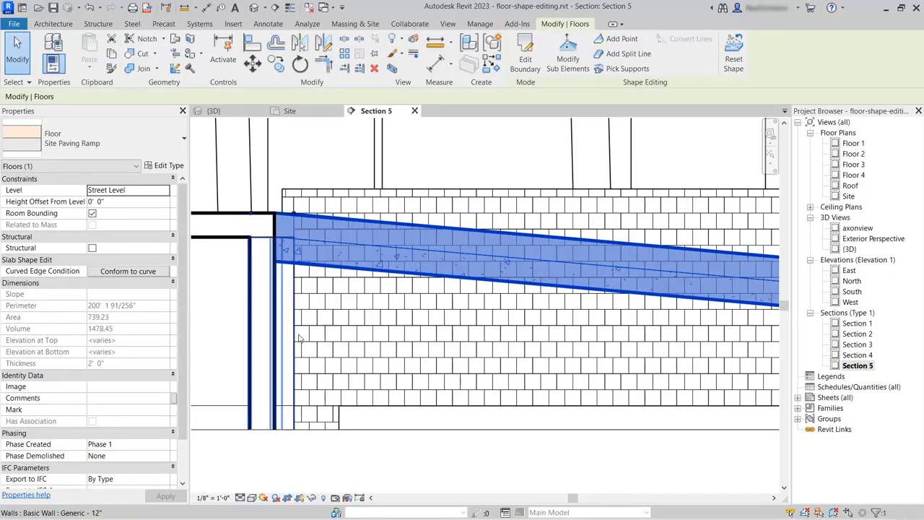
left_click(168, 165)
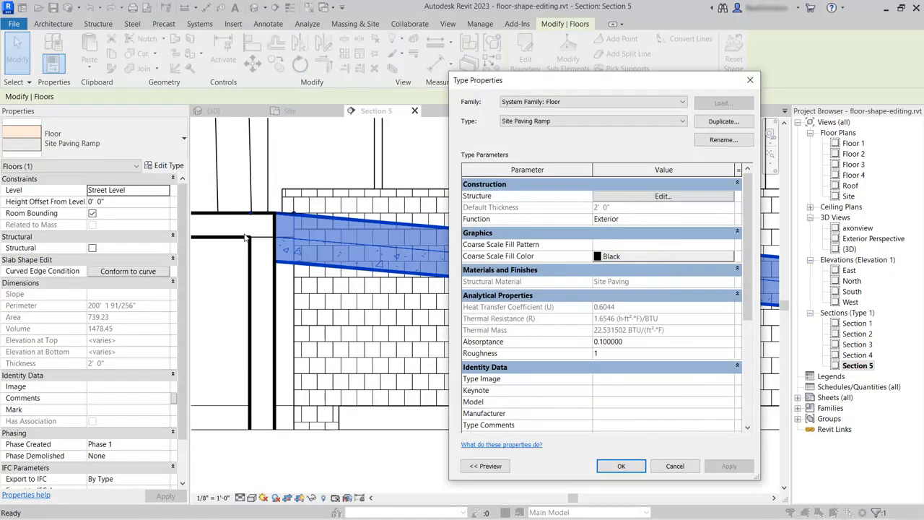
left_click(661, 196)
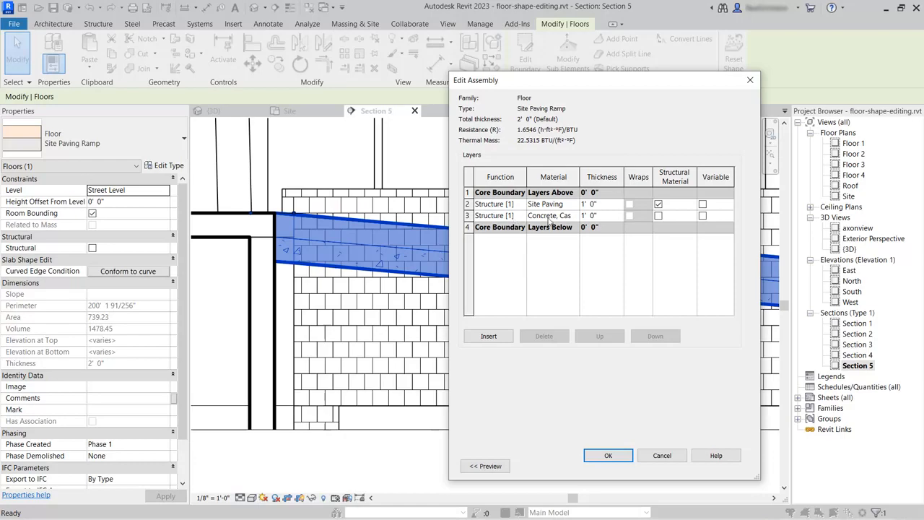
left_click(702, 216)
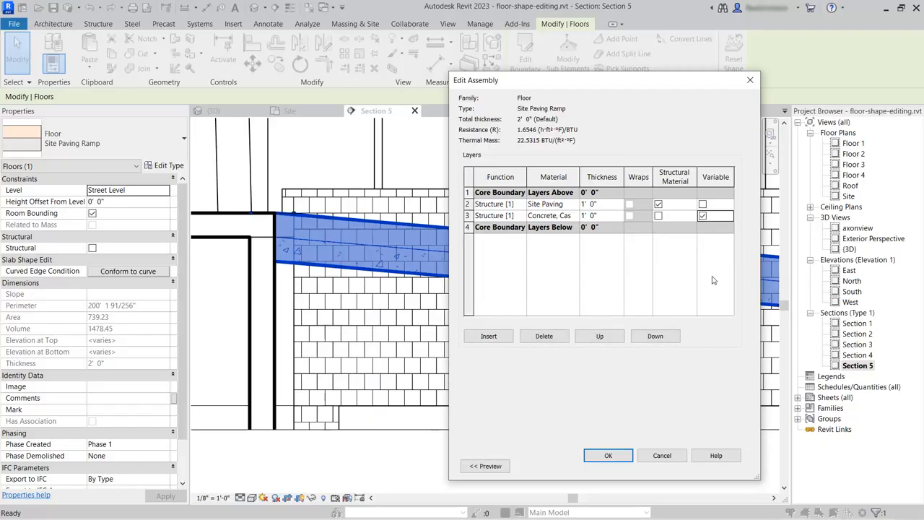
left_click(609, 456)
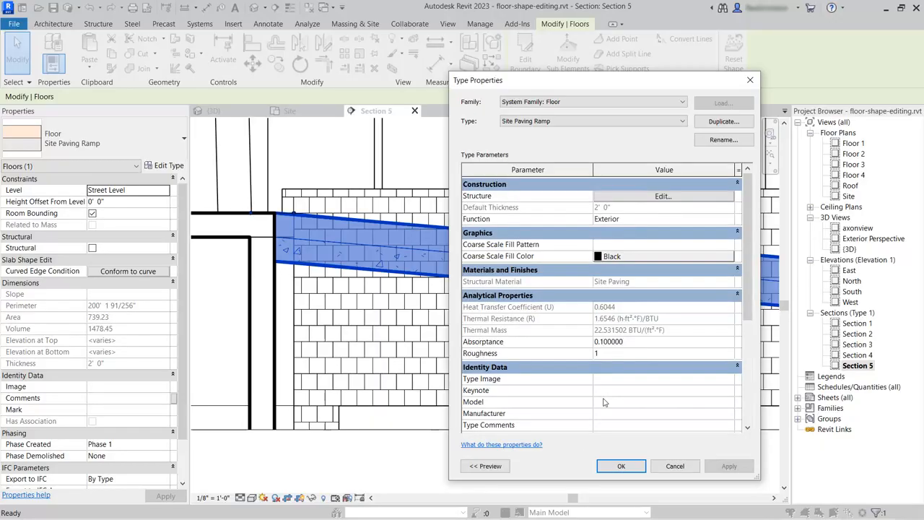
left_click(620, 465)
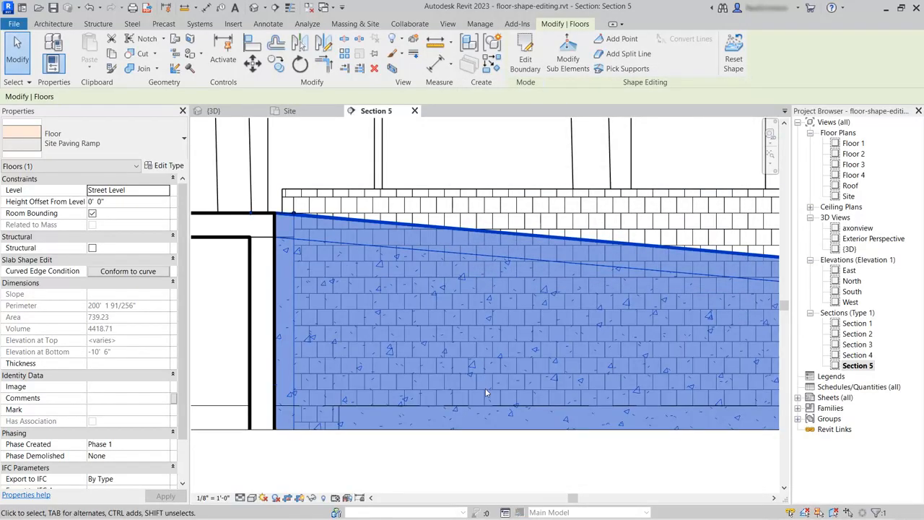
left_click(484, 469)
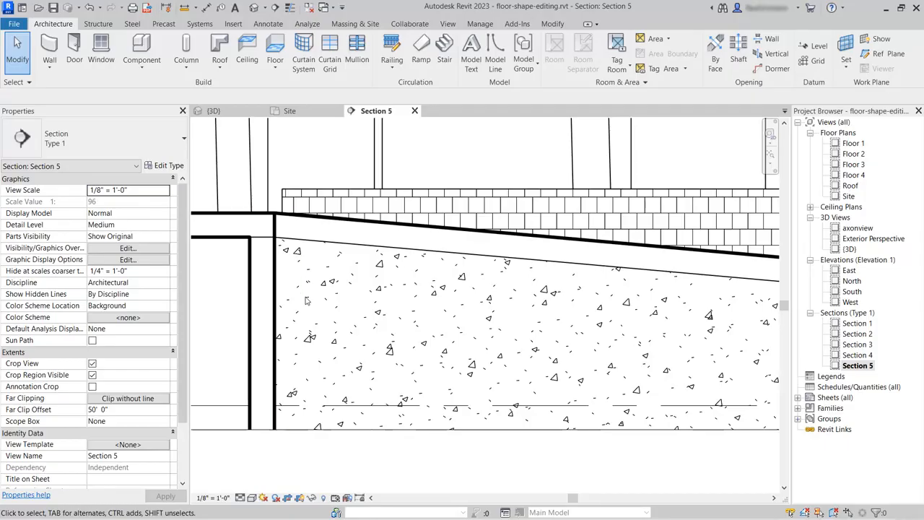
Examine the walkway ramp's layers along the slope in Section 5 and its side face beside the stairs in the 3D view.
scroll(284, 339, "down", 5)
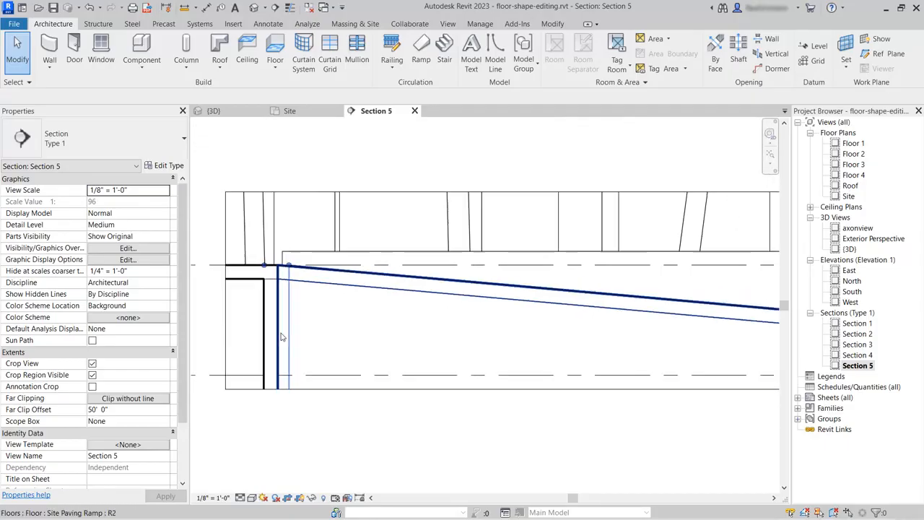
mouse_move(653, 417)
middle_mouse_down()
mouse_move(470, 392)
mouse_move(627, 392)
middle_mouse_up()
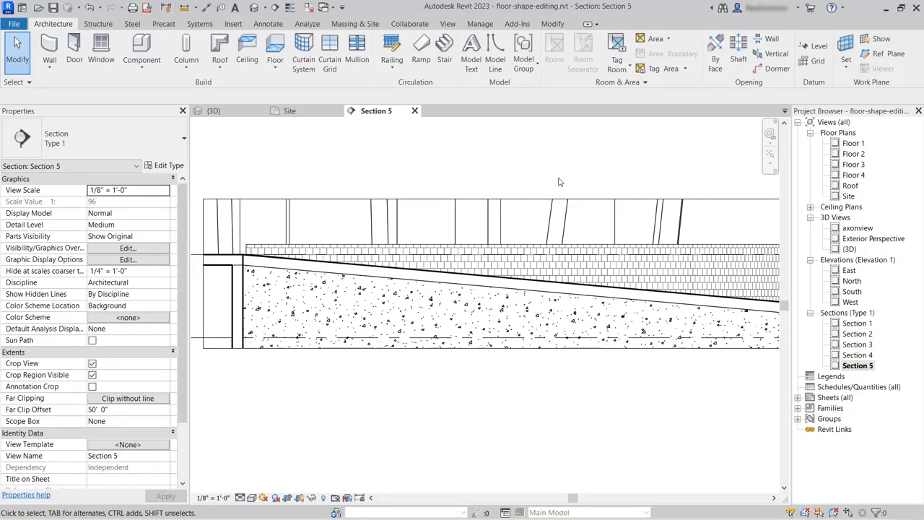
left_click(214, 111)
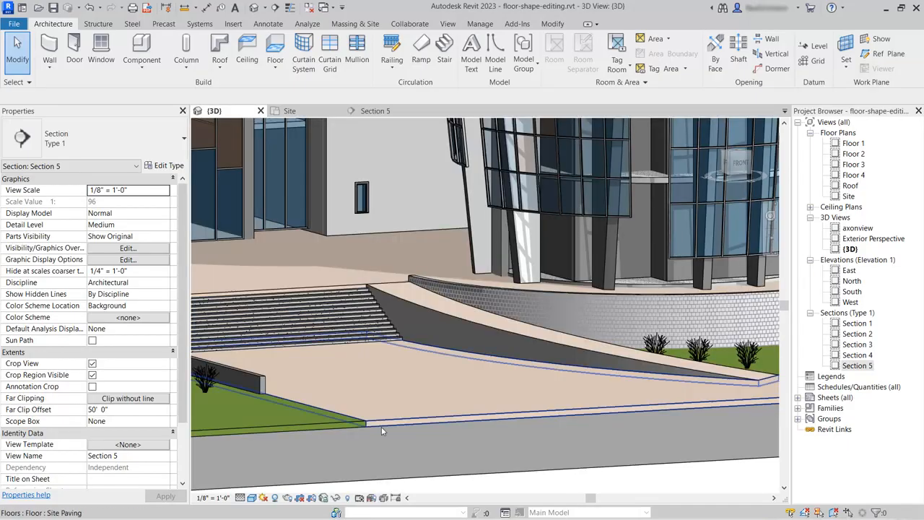
middle_click_drag(588, 375, 542, 384, "shift")
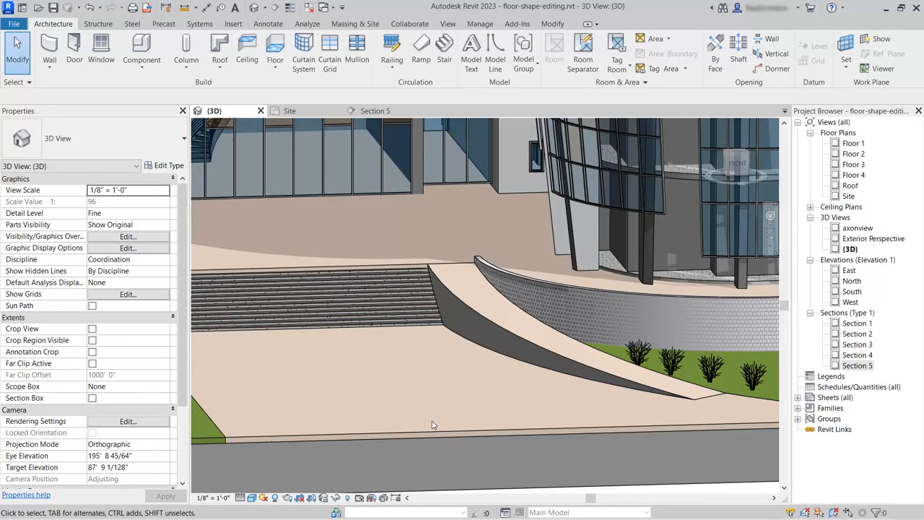